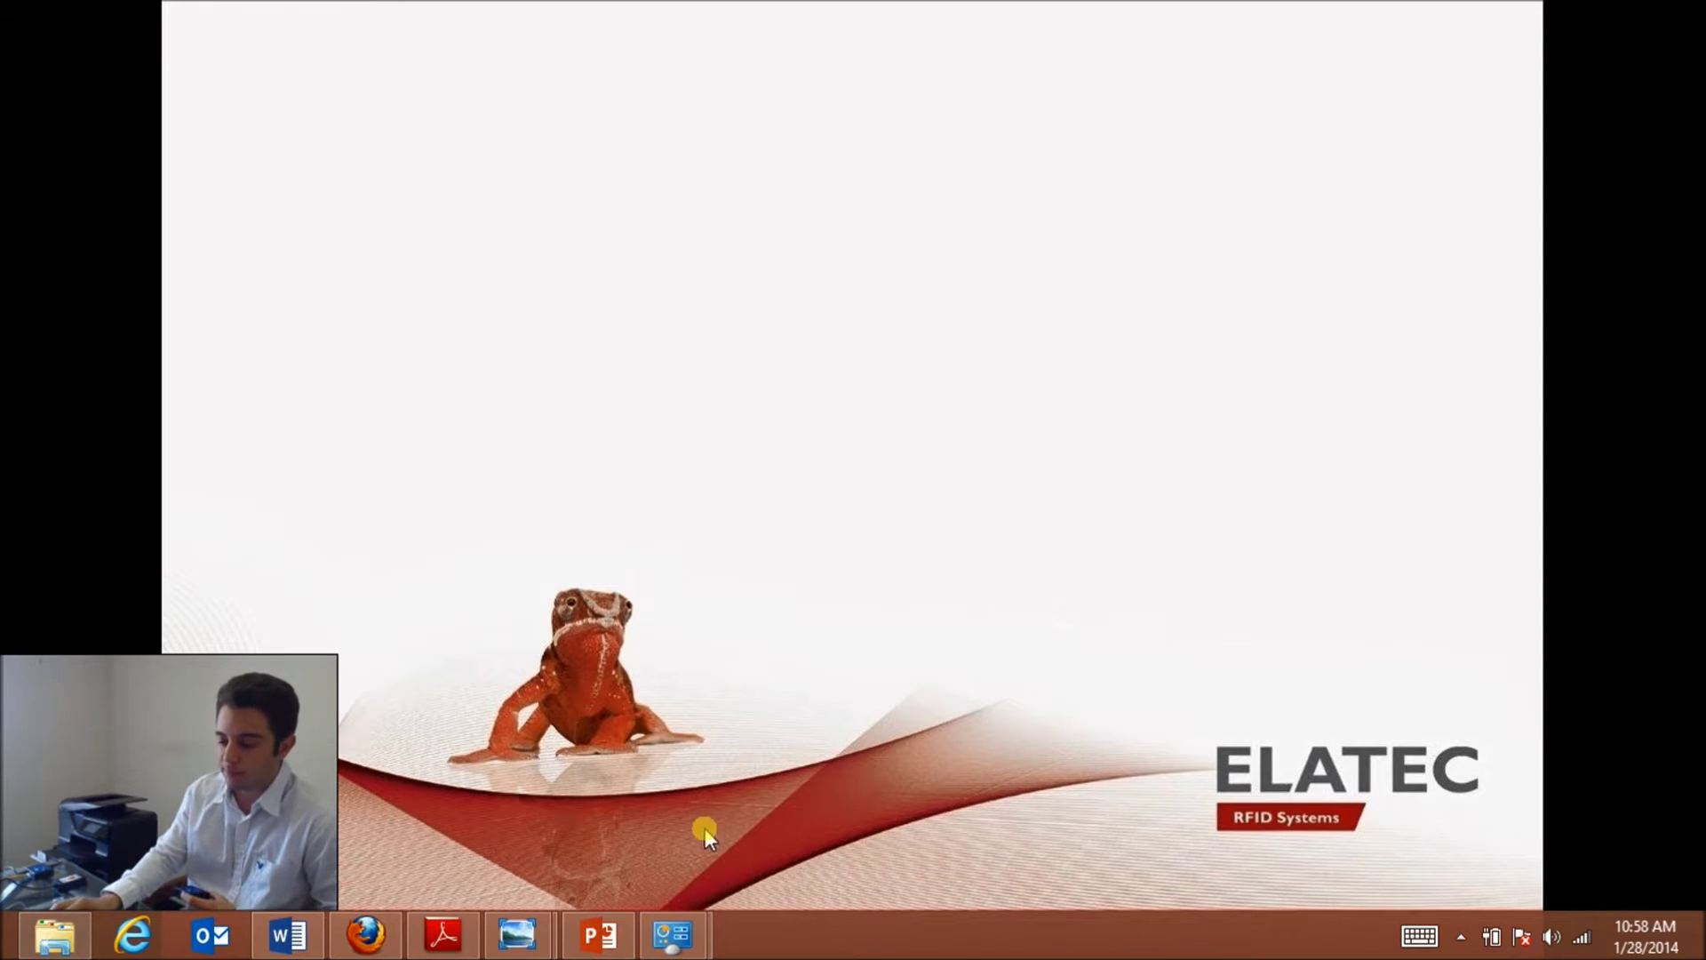
- Page from the TCPConv_12 diagram forward to TCPConv_567, then minimize Photo Viewer
{"action": "mouse_move", "coordinate": [534, 949]}
{"action": "left_click", "coordinate": [629, 855]}
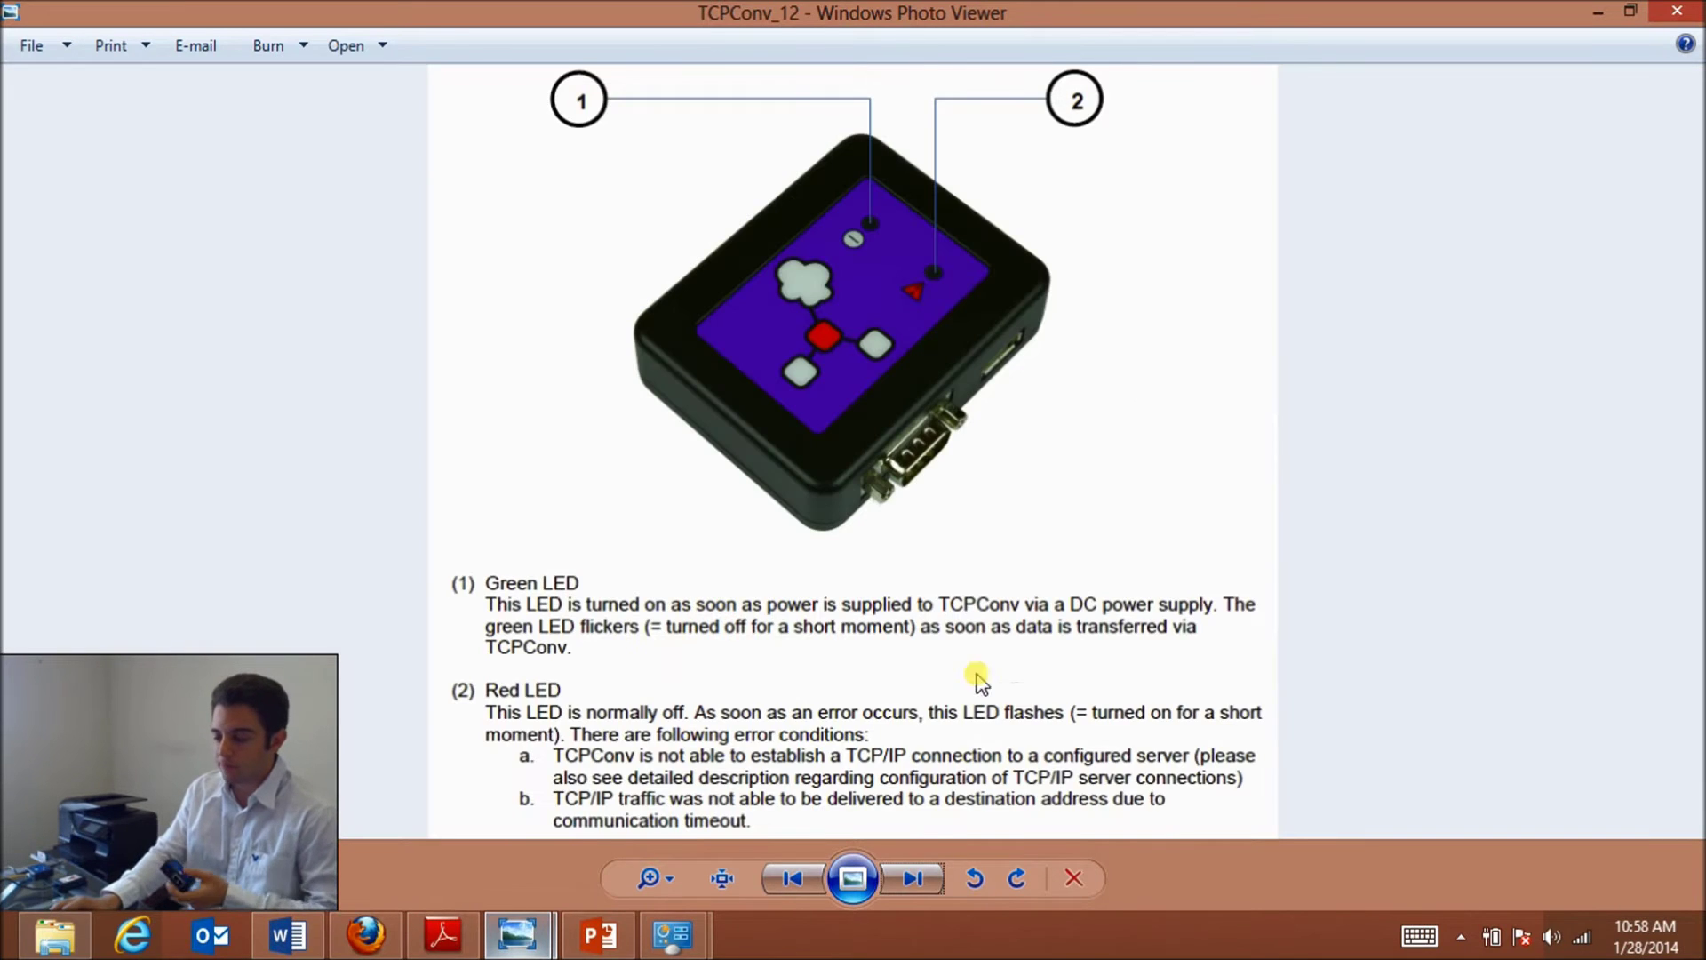
{"action": "left_click", "coordinate": [924, 876]}
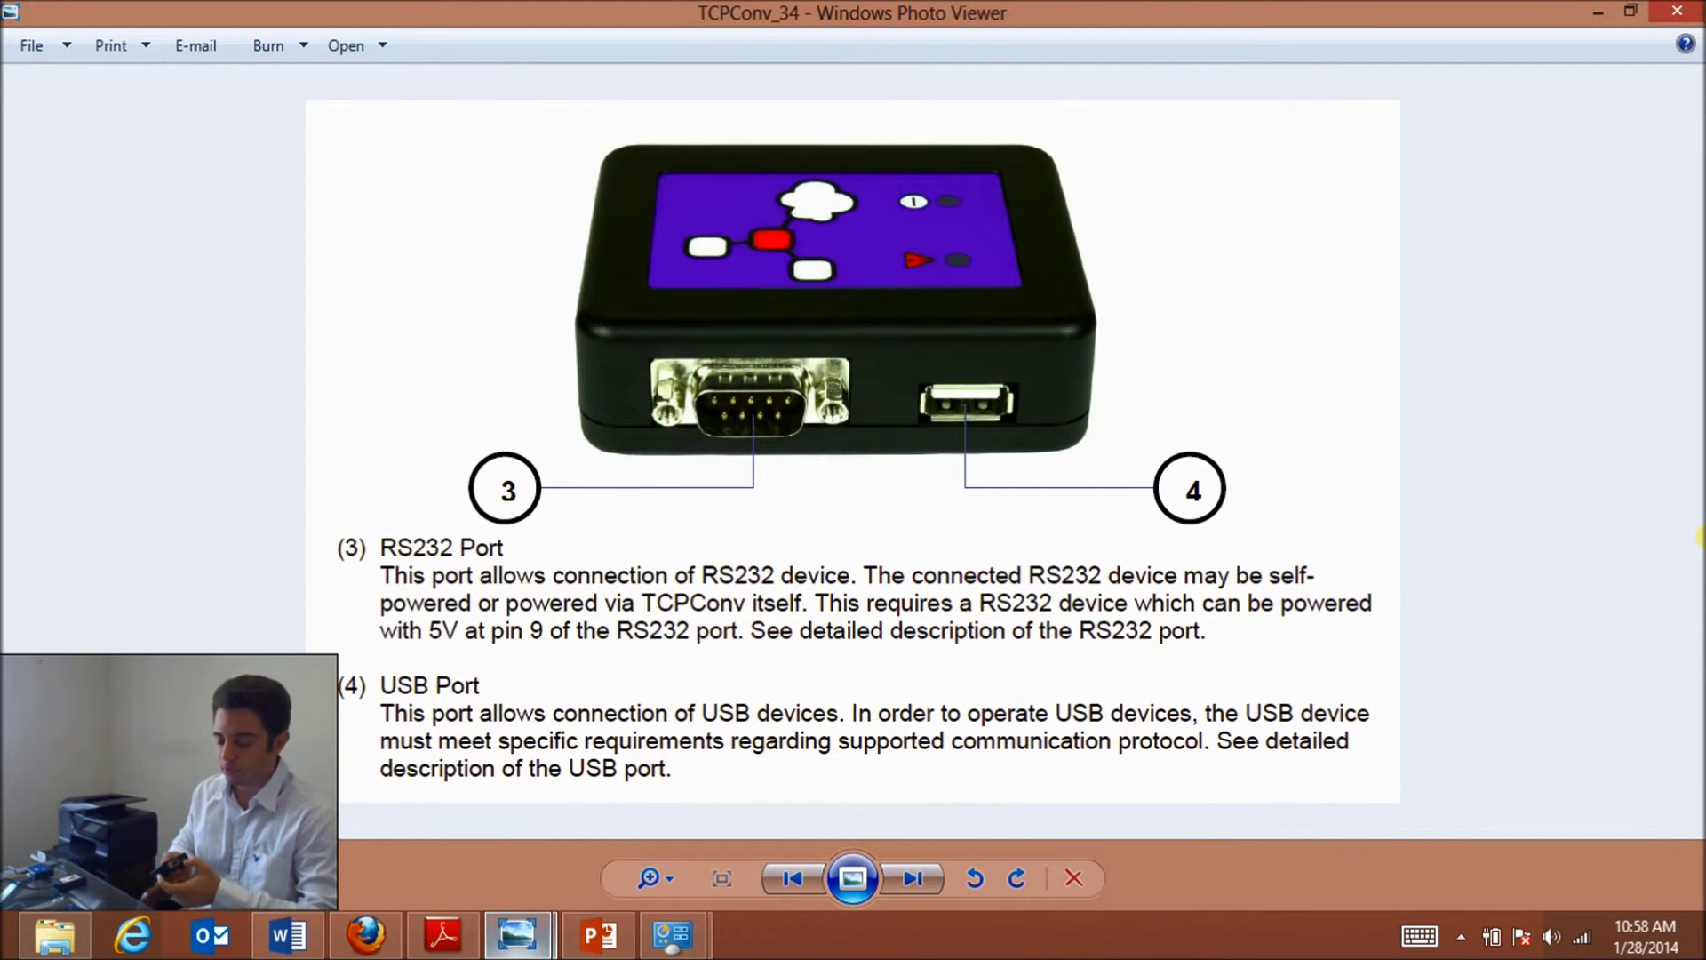
{"action": "left_click", "coordinate": [913, 878]}
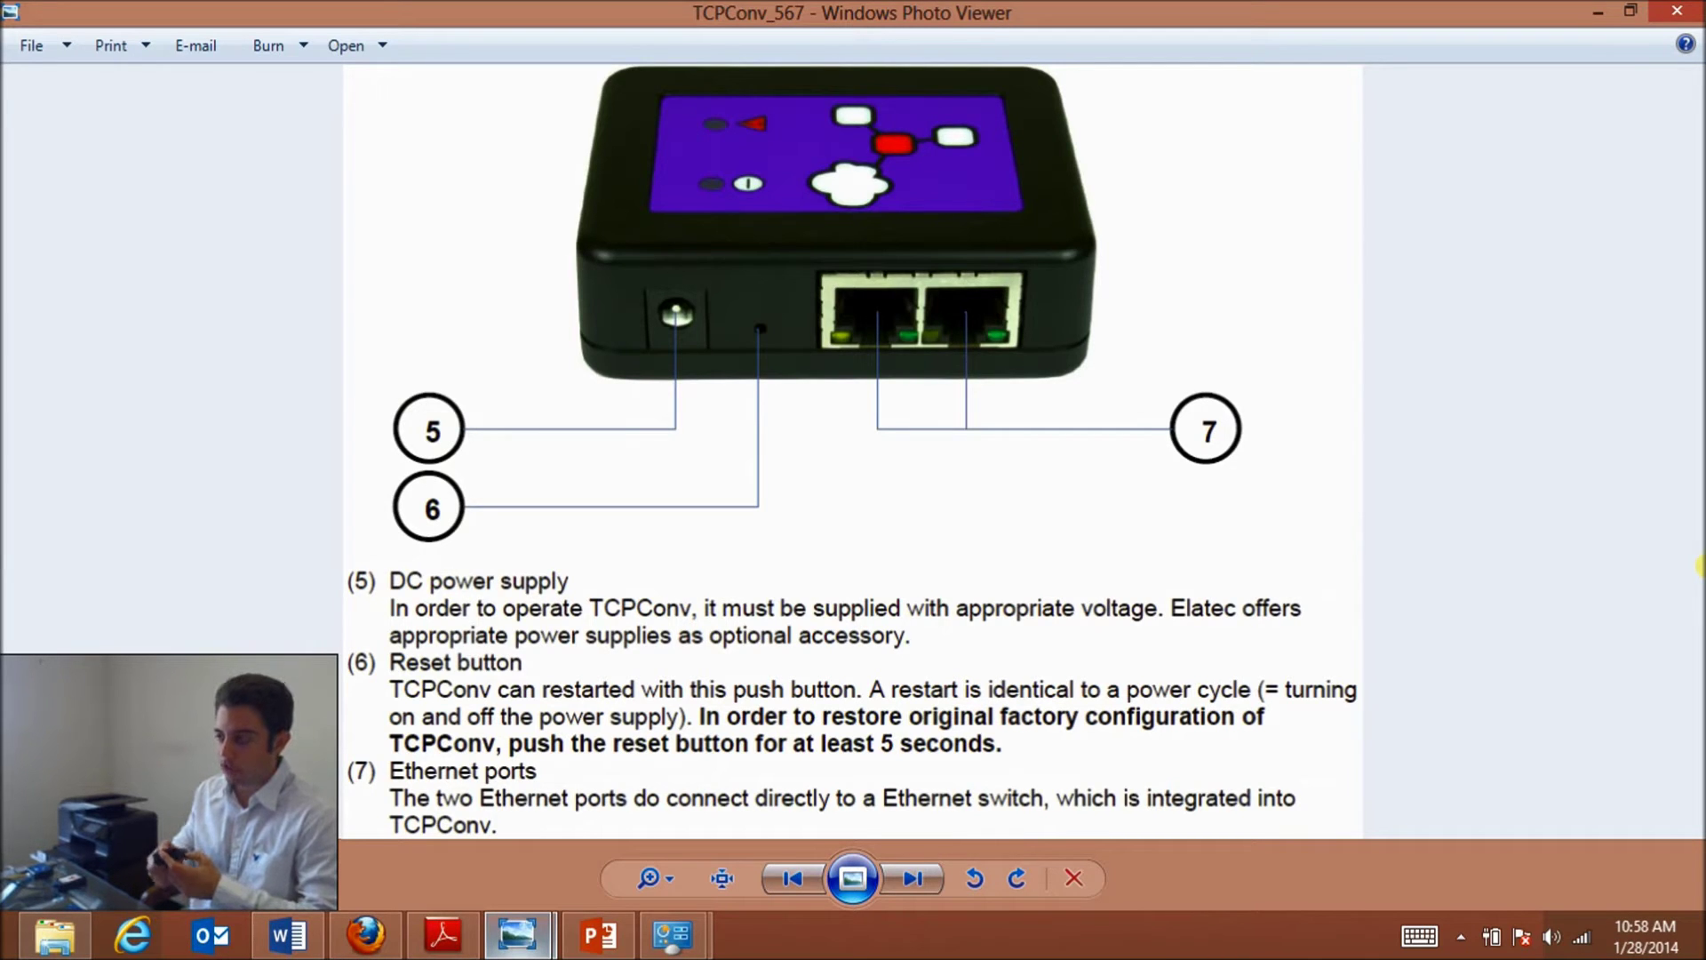
{"action": "left_click", "coordinate": [1597, 12]}
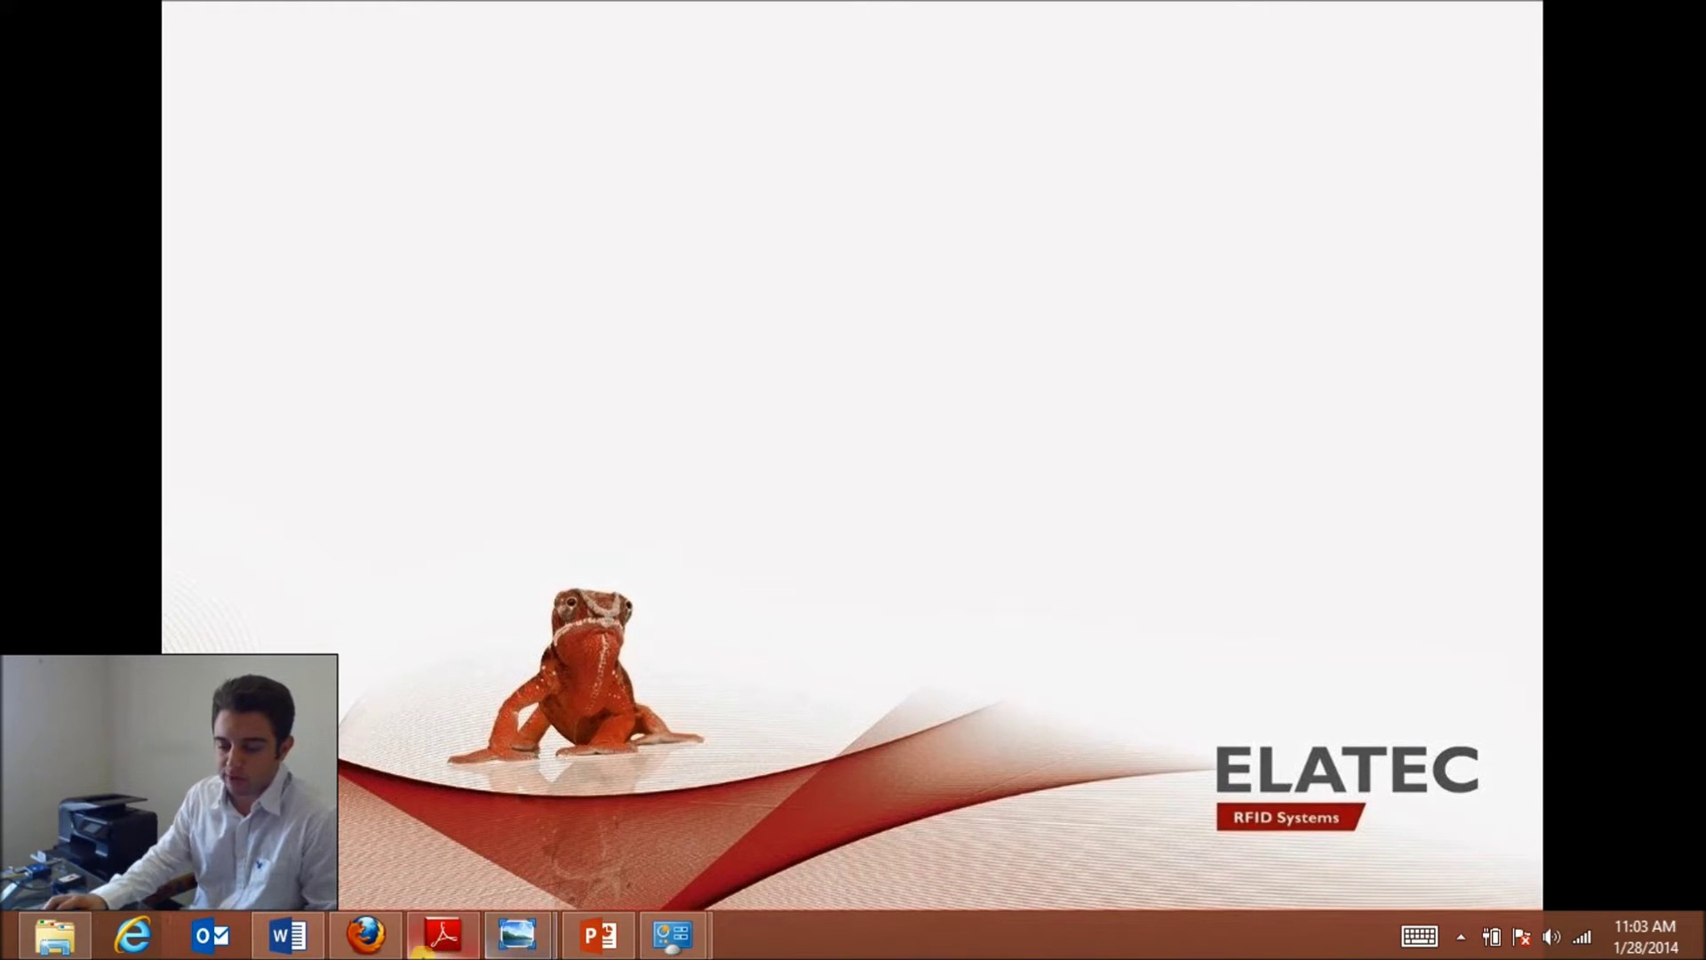
- Launch TCConfig from TCPConvAdminPack108, select the TCPConv at 169.254.154.80, and request configuration
{"action": "left_click", "coordinate": [54, 933]}
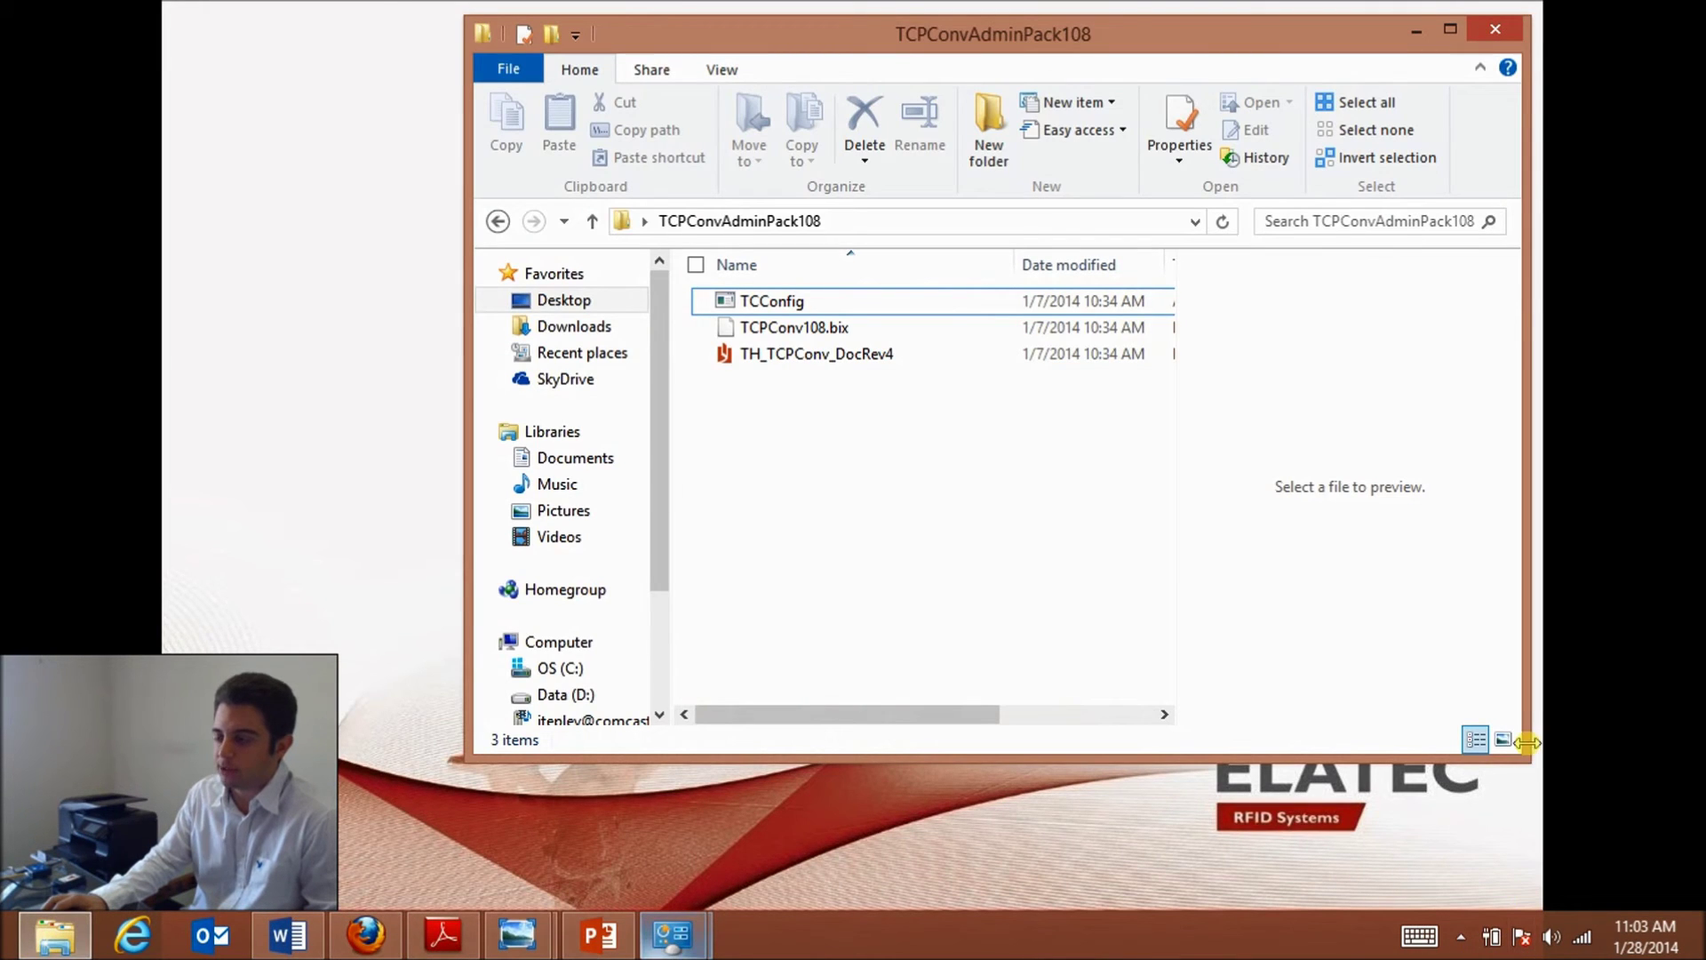
{"action": "double_click", "coordinate": [760, 302]}
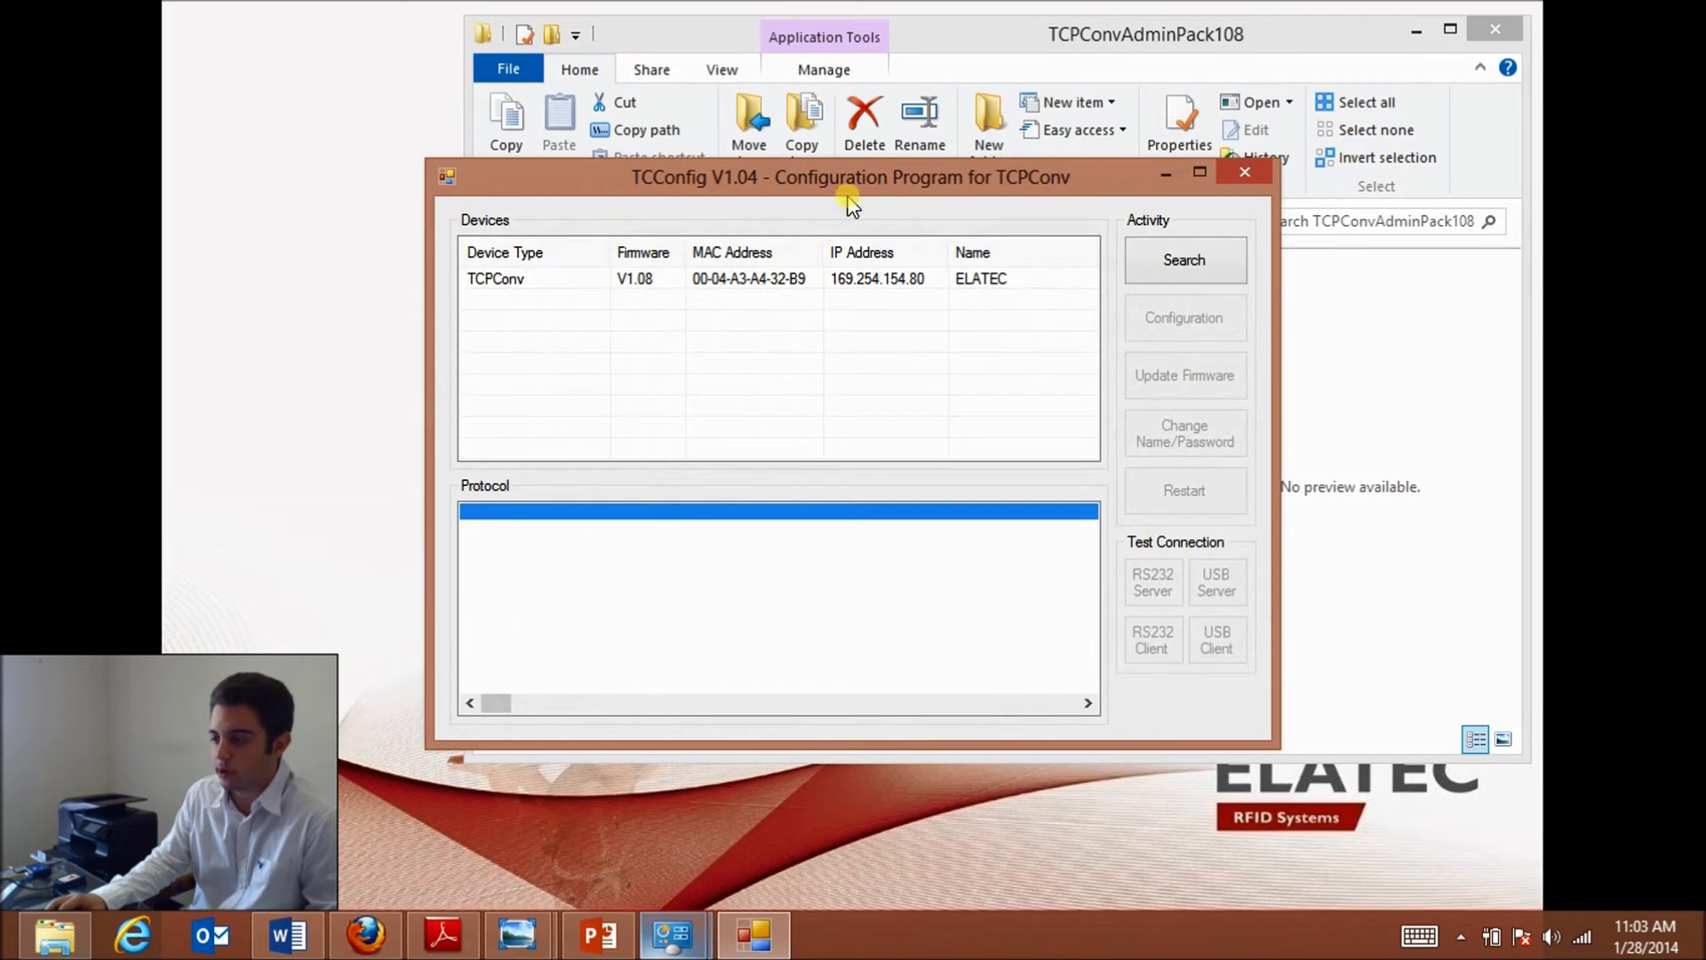
{"action": "left_click_drag", "start_coordinate": [848, 186], "coordinate": [976, 147]}
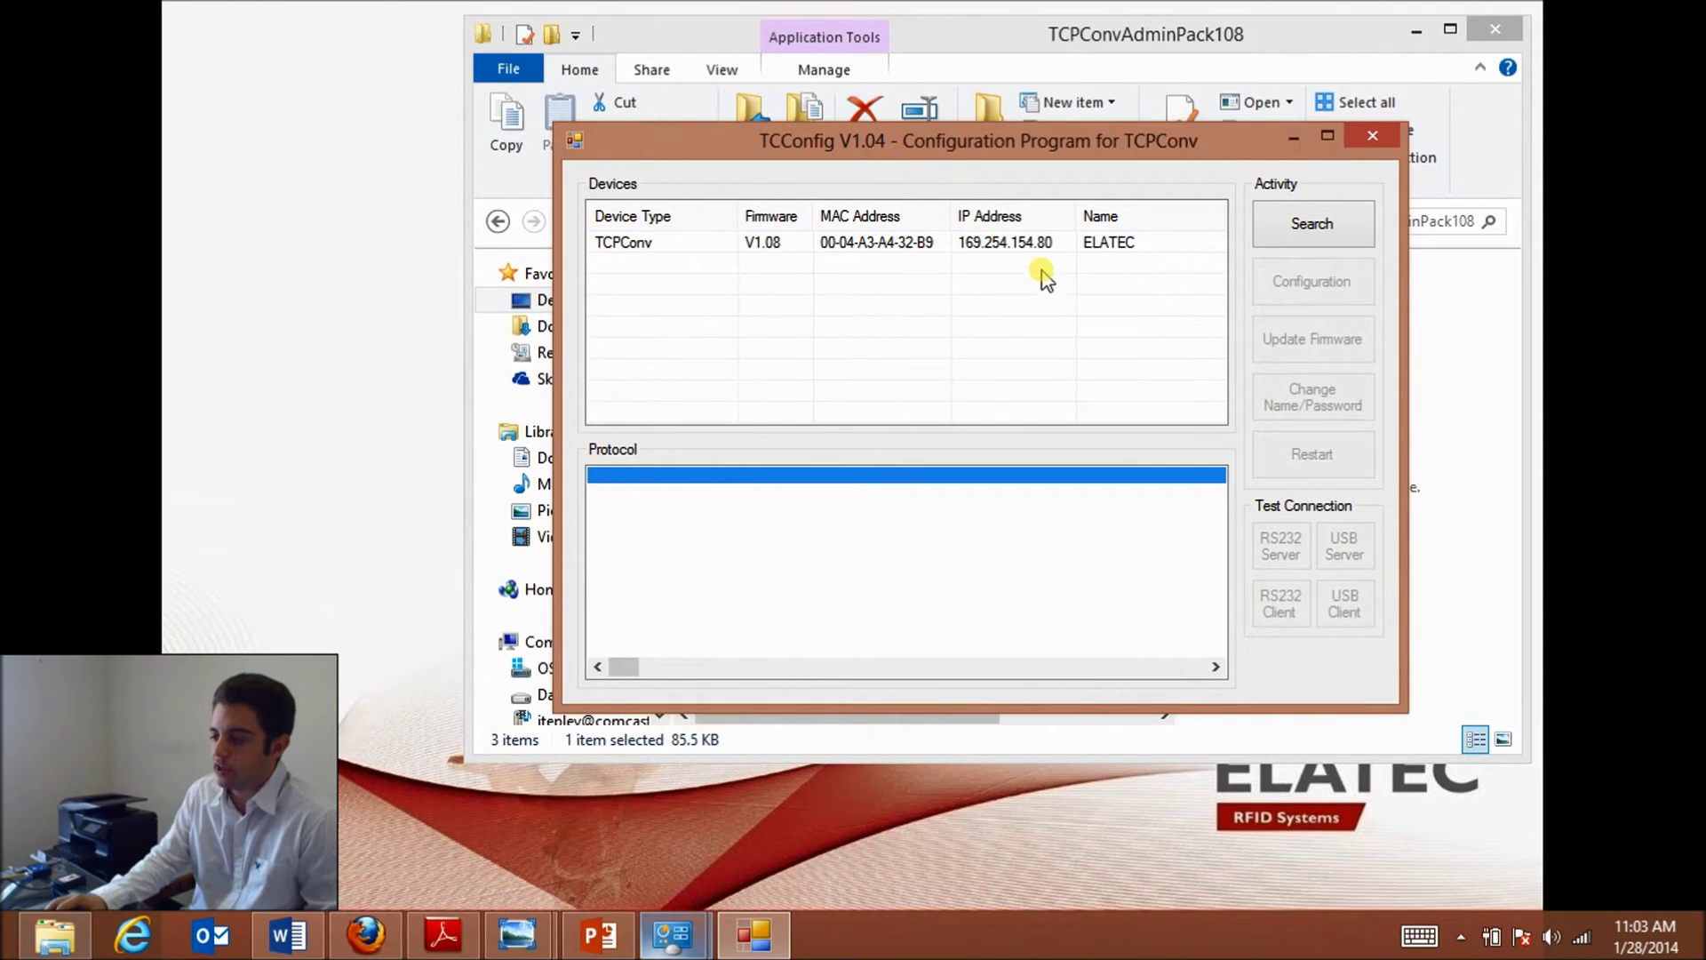
{"action": "left_click", "coordinate": [1103, 249]}
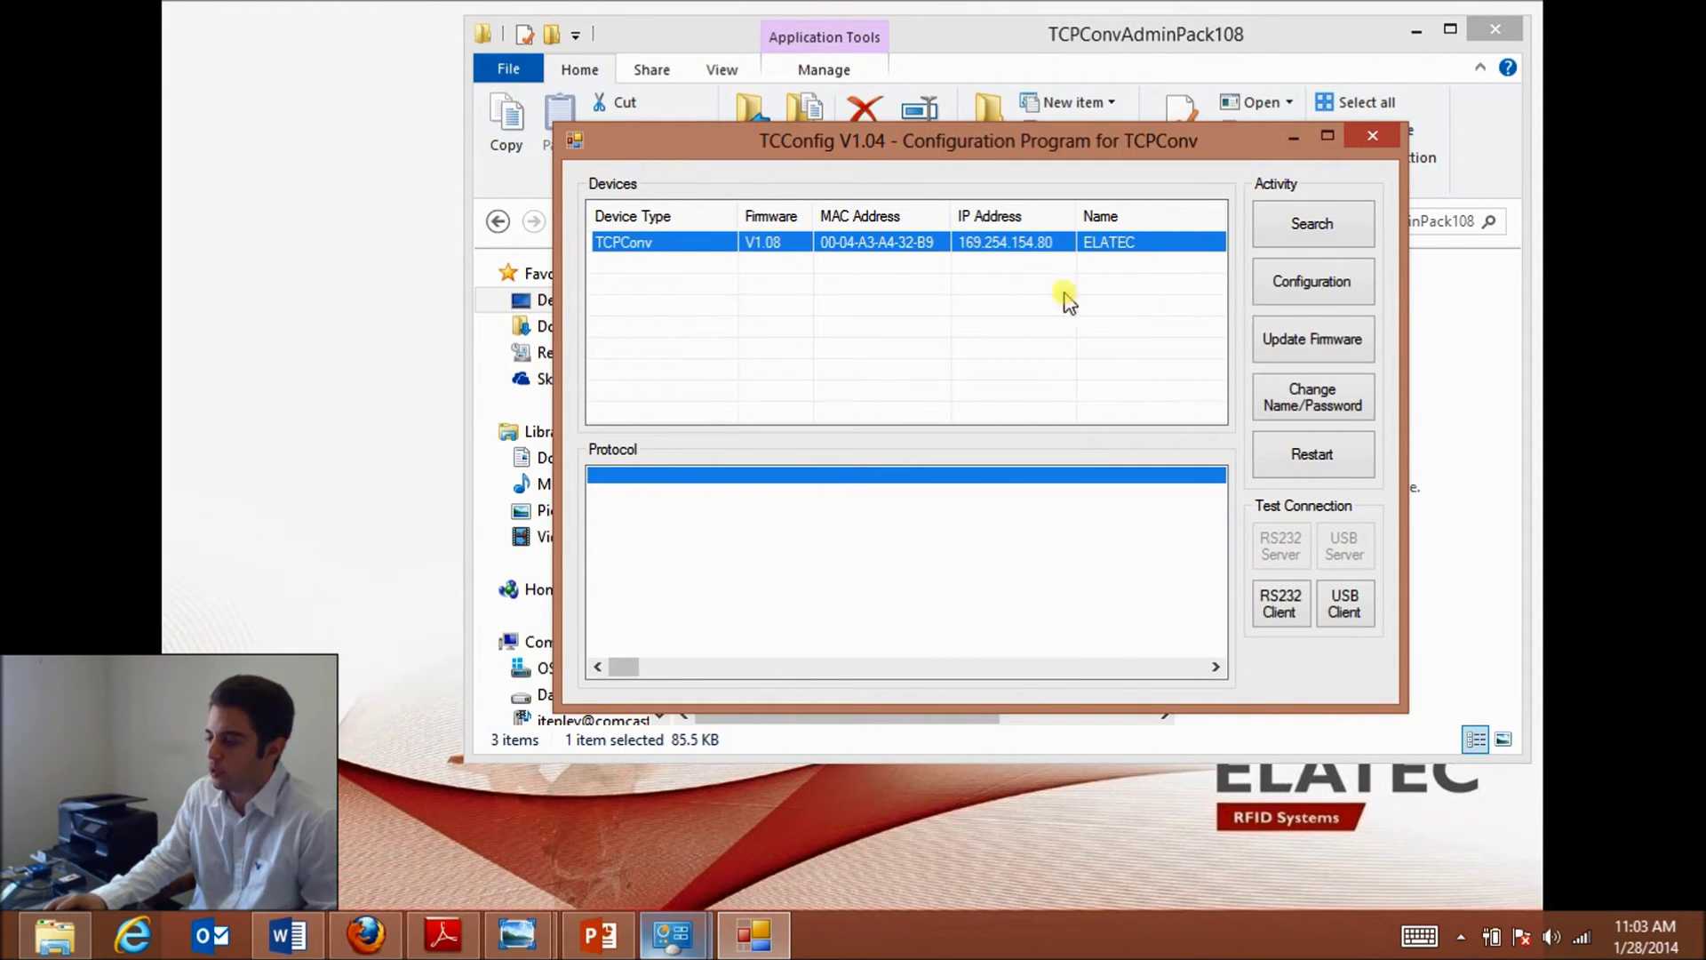
{"action": "left_click", "coordinate": [1313, 289]}
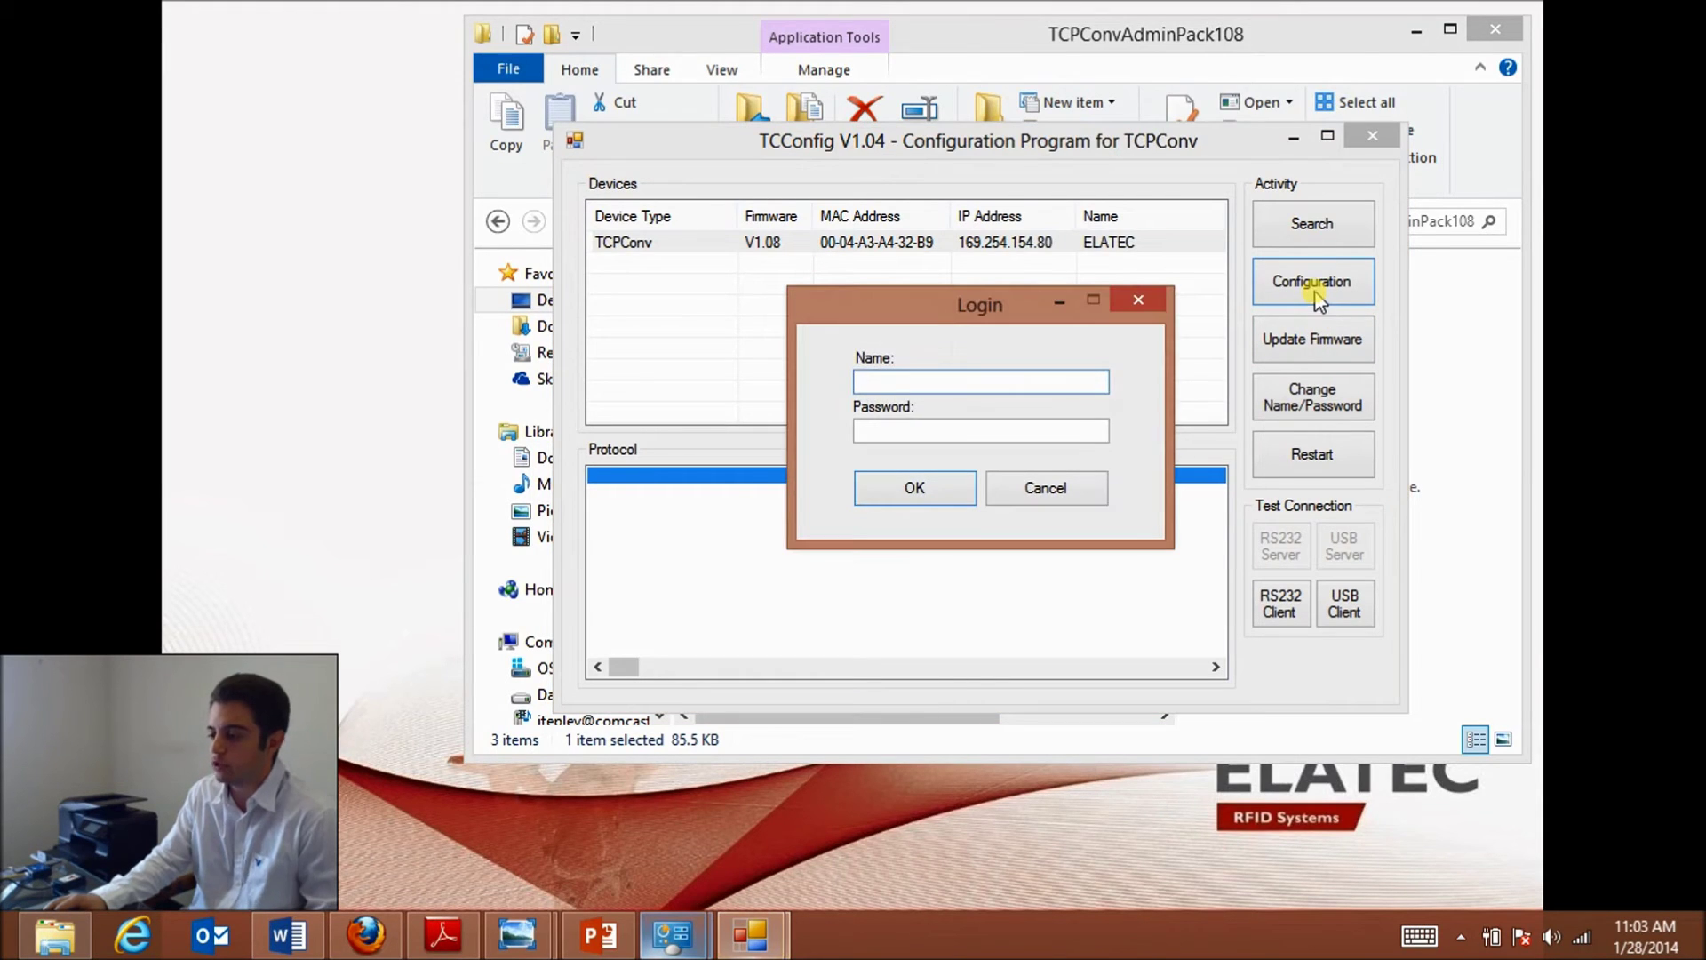
- Log in with the device credentials and write the network configuration to the TCPConv
{"action": "type", "text": "admin"}
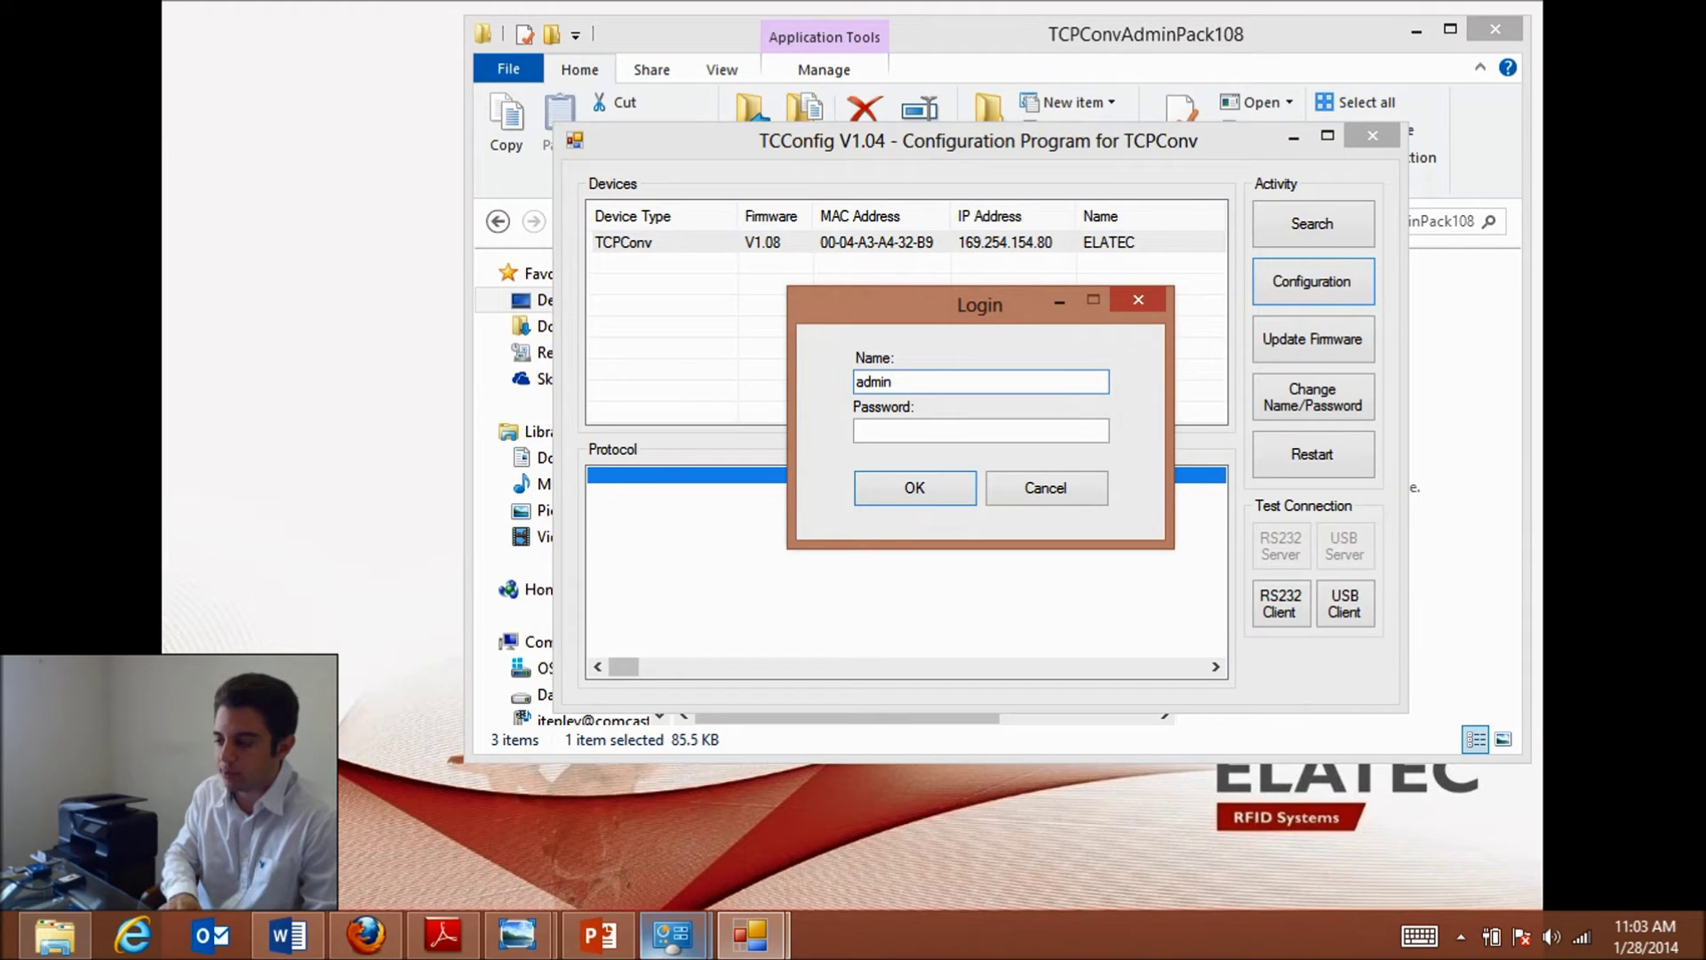
{"action": "key", "text": "Return"}
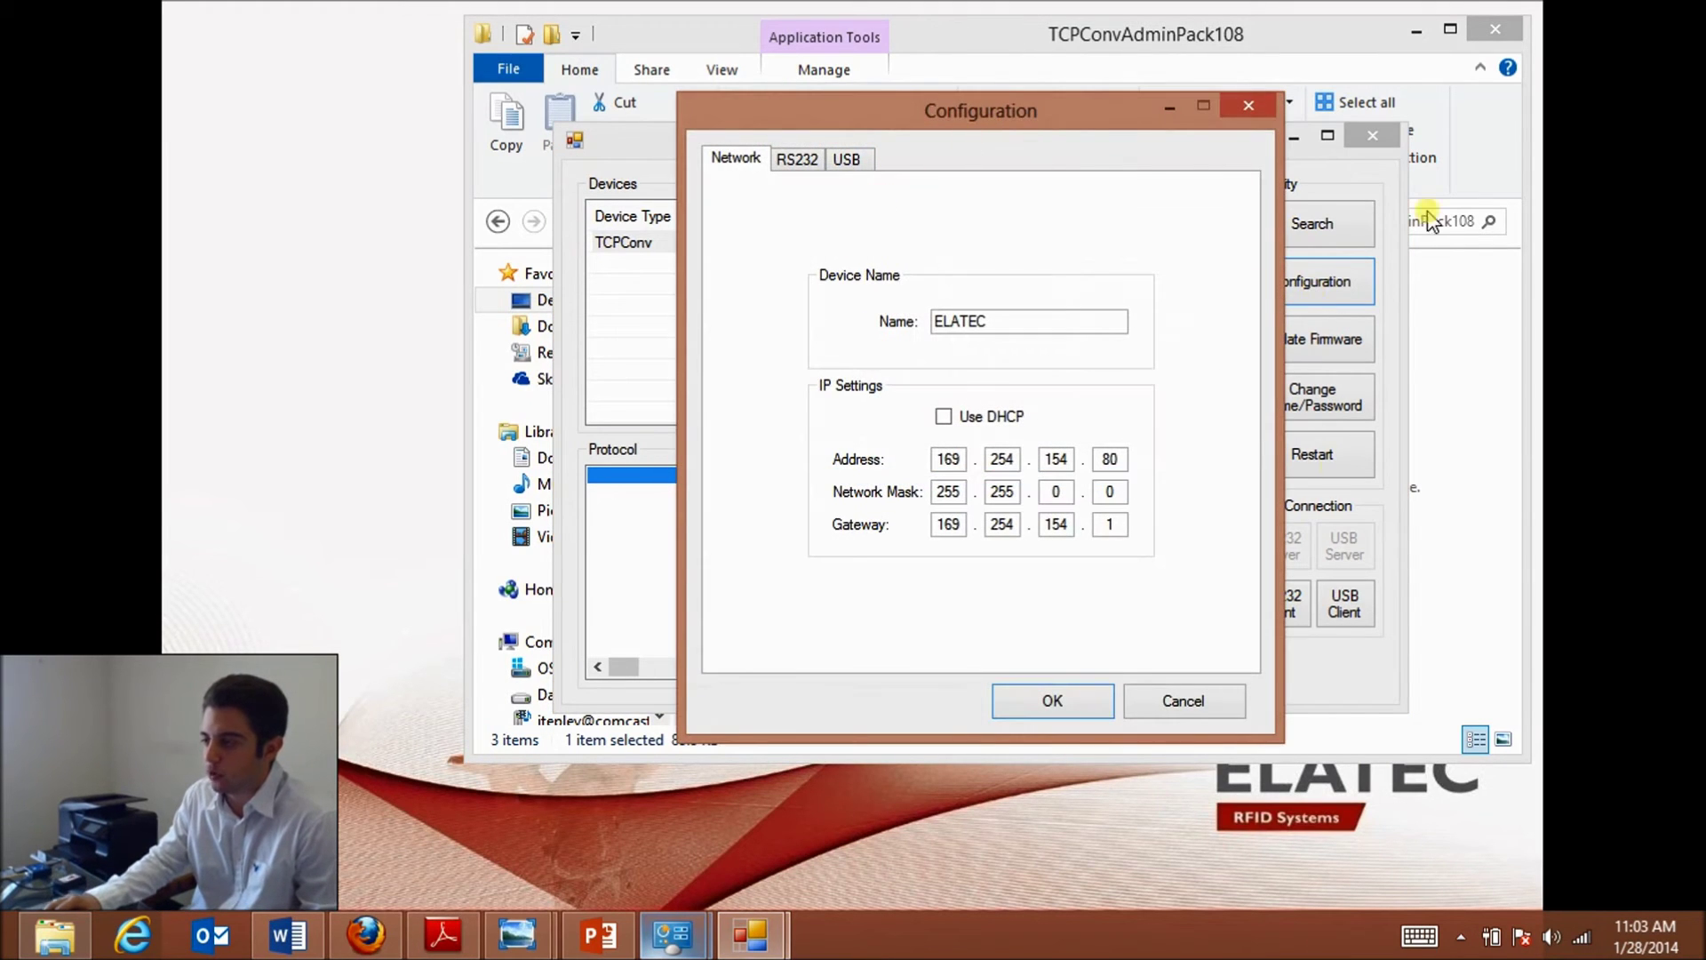
{"action": "left_click", "coordinate": [1047, 698]}
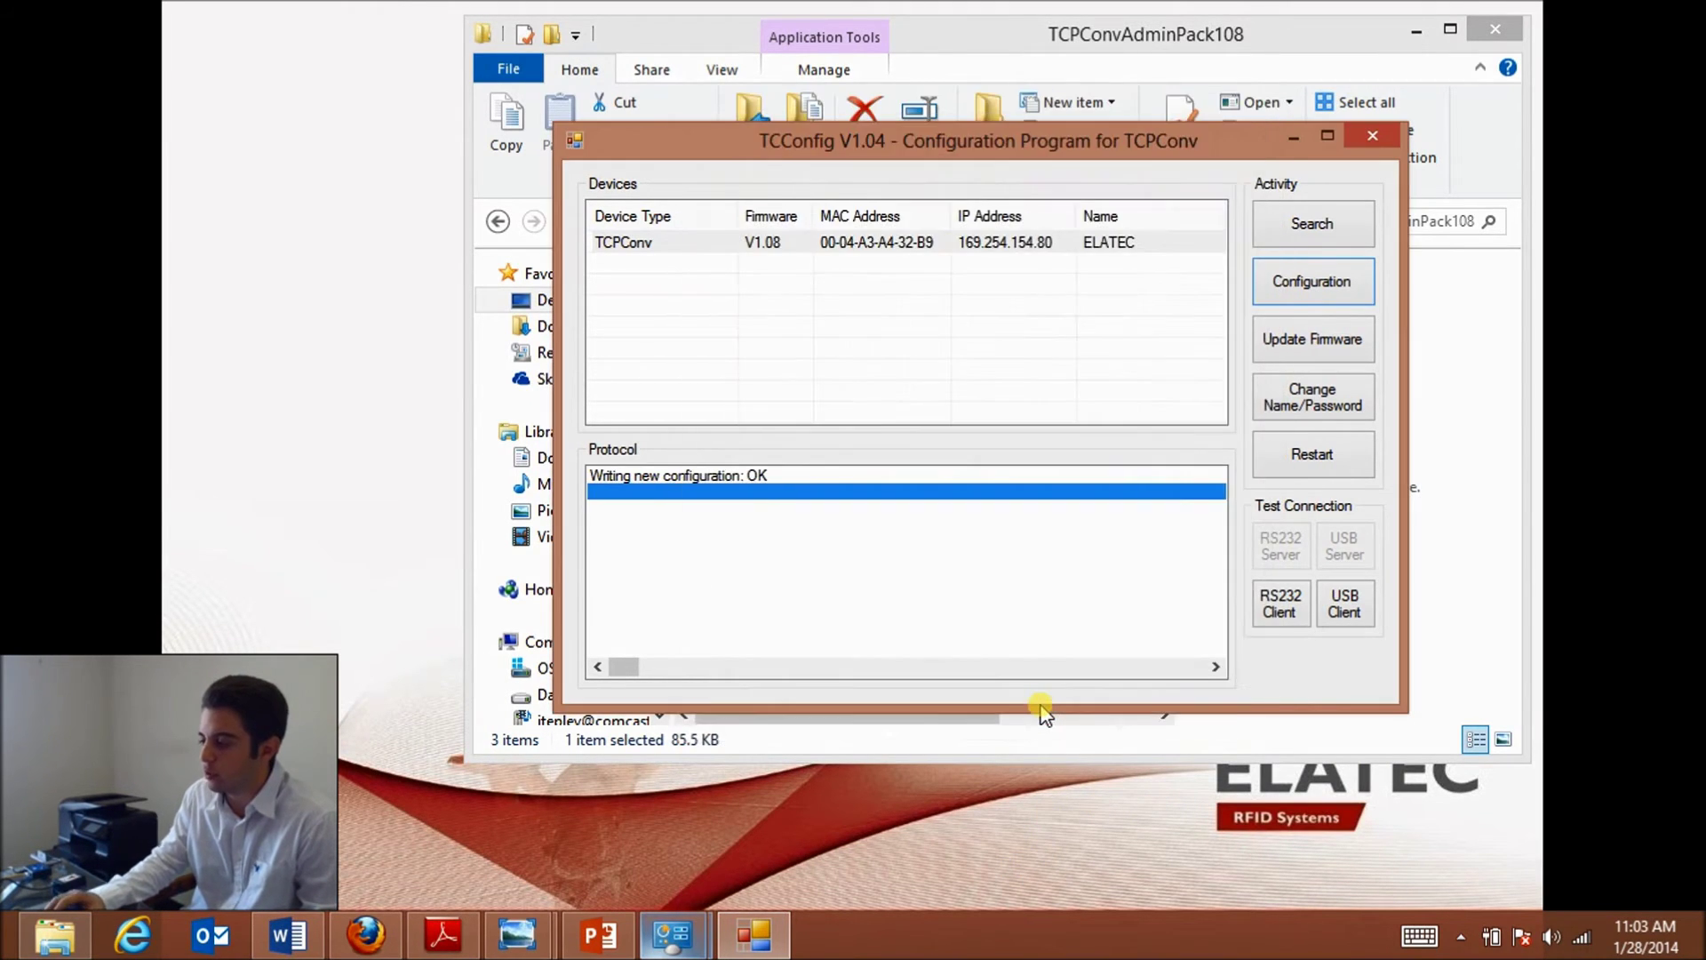
- Cancel the Update Firmware and Change Name/Password prompts without making changes
{"action": "left_click", "coordinate": [1280, 343]}
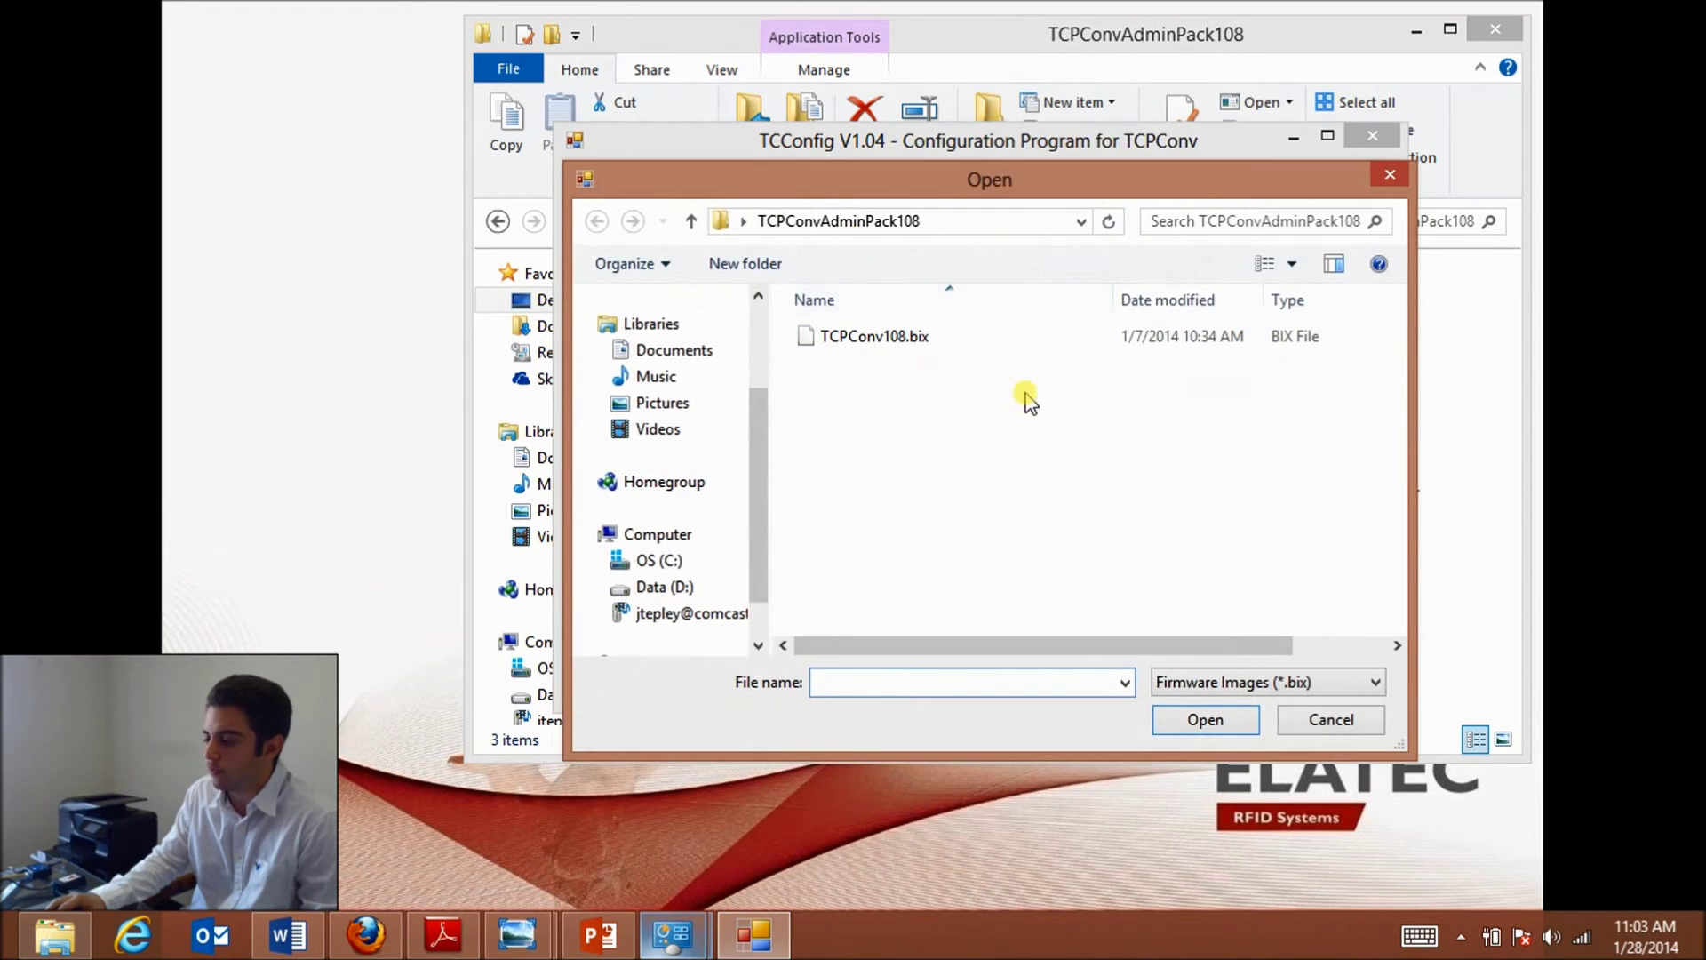
{"action": "left_click", "coordinate": [1330, 719]}
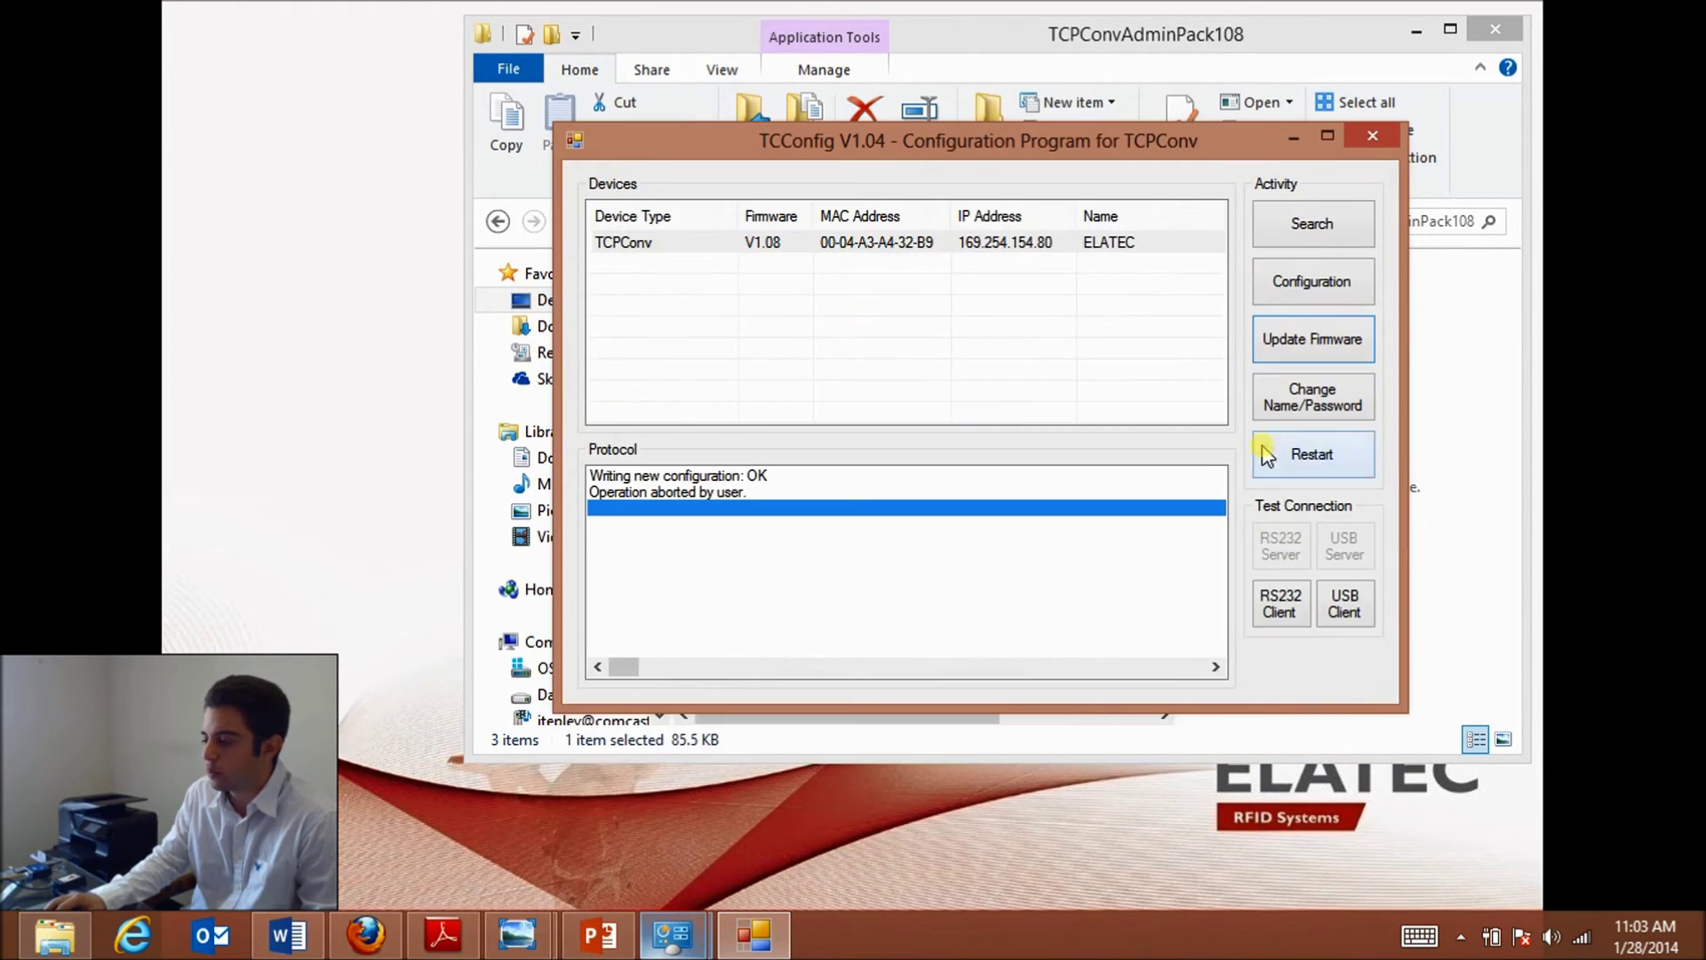
{"action": "left_click", "coordinate": [1288, 411]}
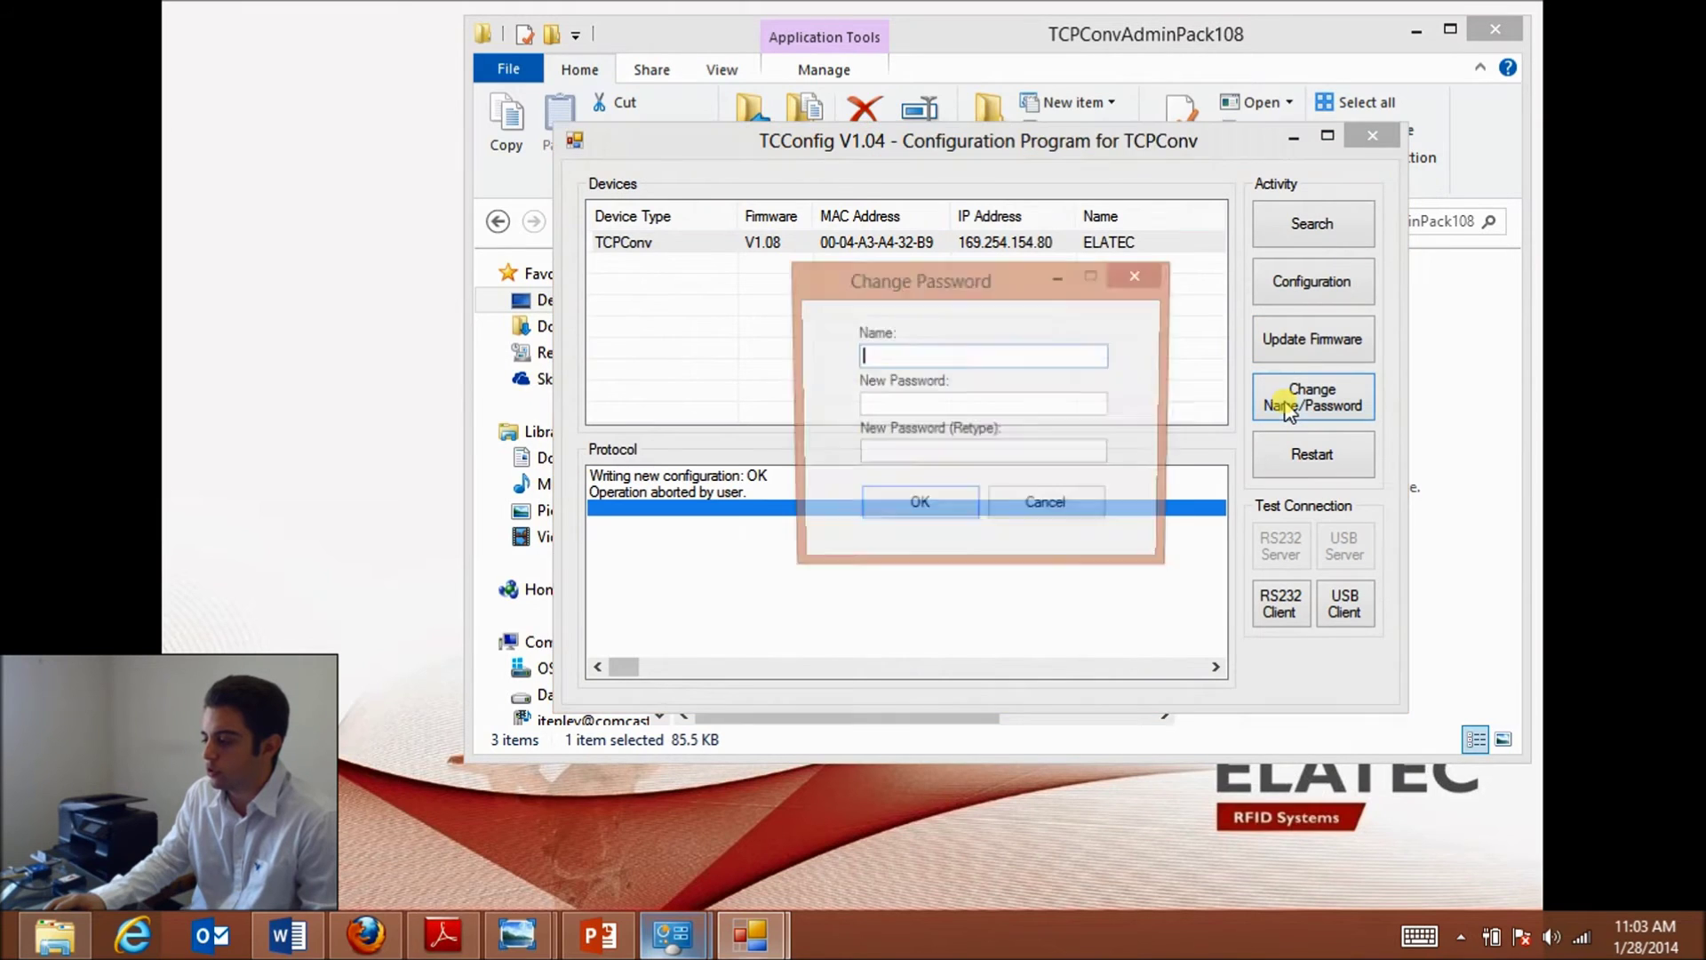
{"action": "left_click", "coordinate": [1137, 283]}
- Restart the TCPConv device and reselect it once it is listed again
{"action": "left_click", "coordinate": [1080, 241]}
{"action": "left_click", "coordinate": [1286, 458]}
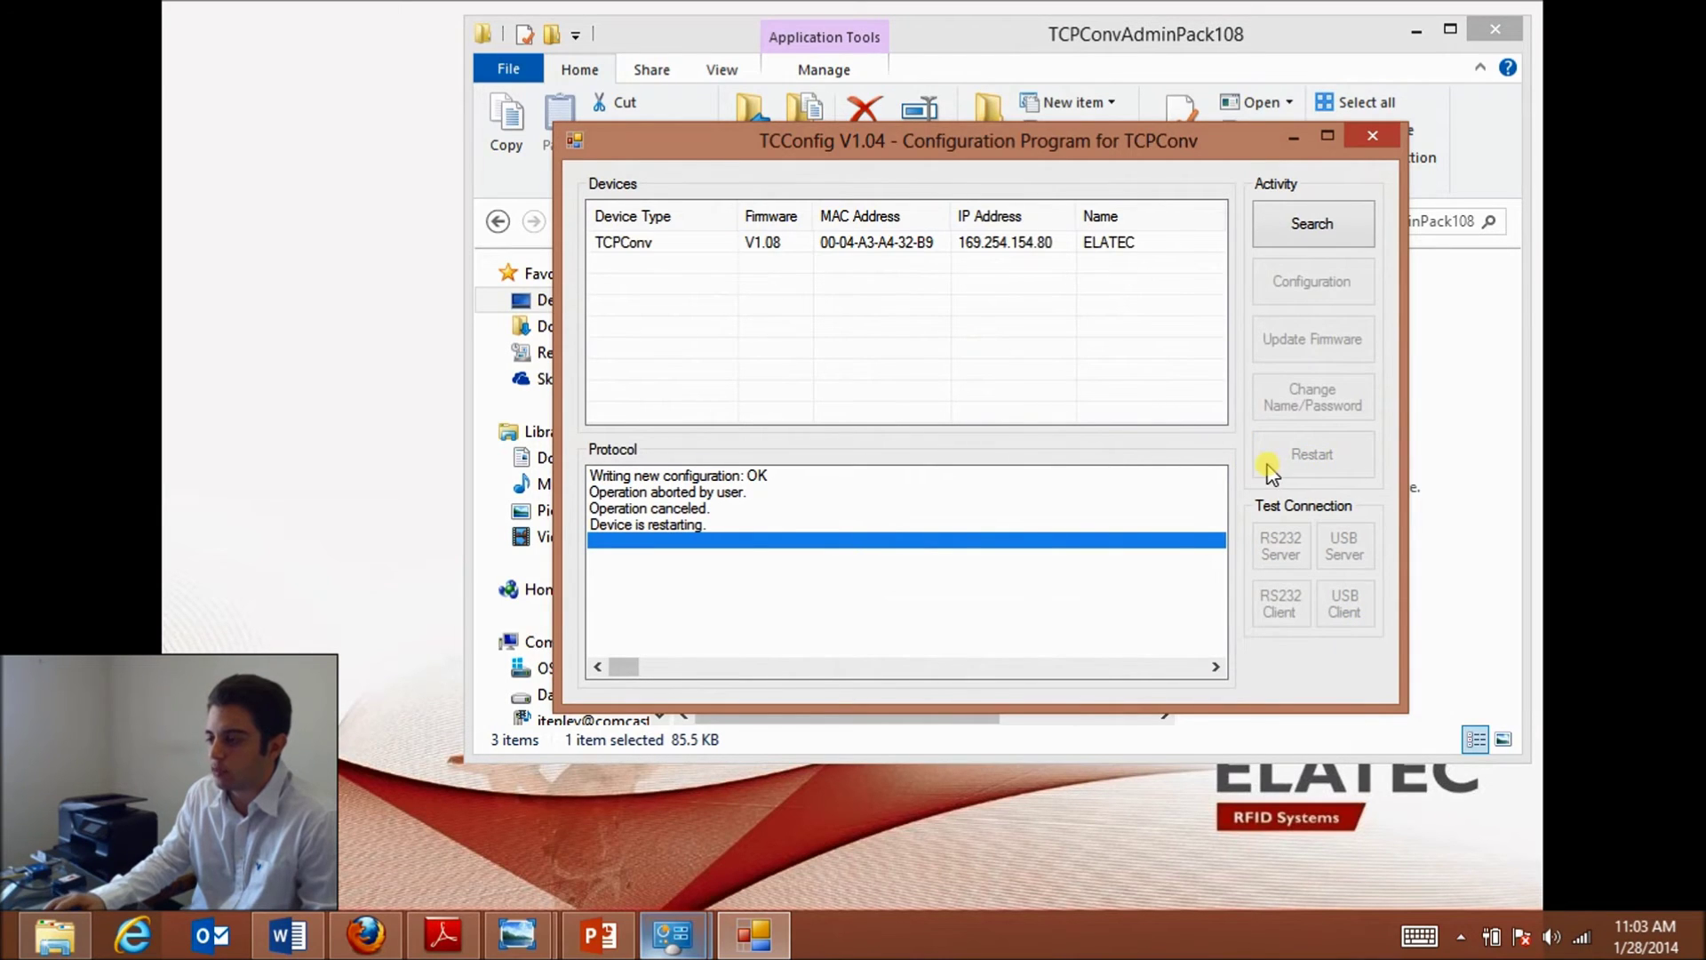
{"action": "left_click", "coordinate": [899, 244]}
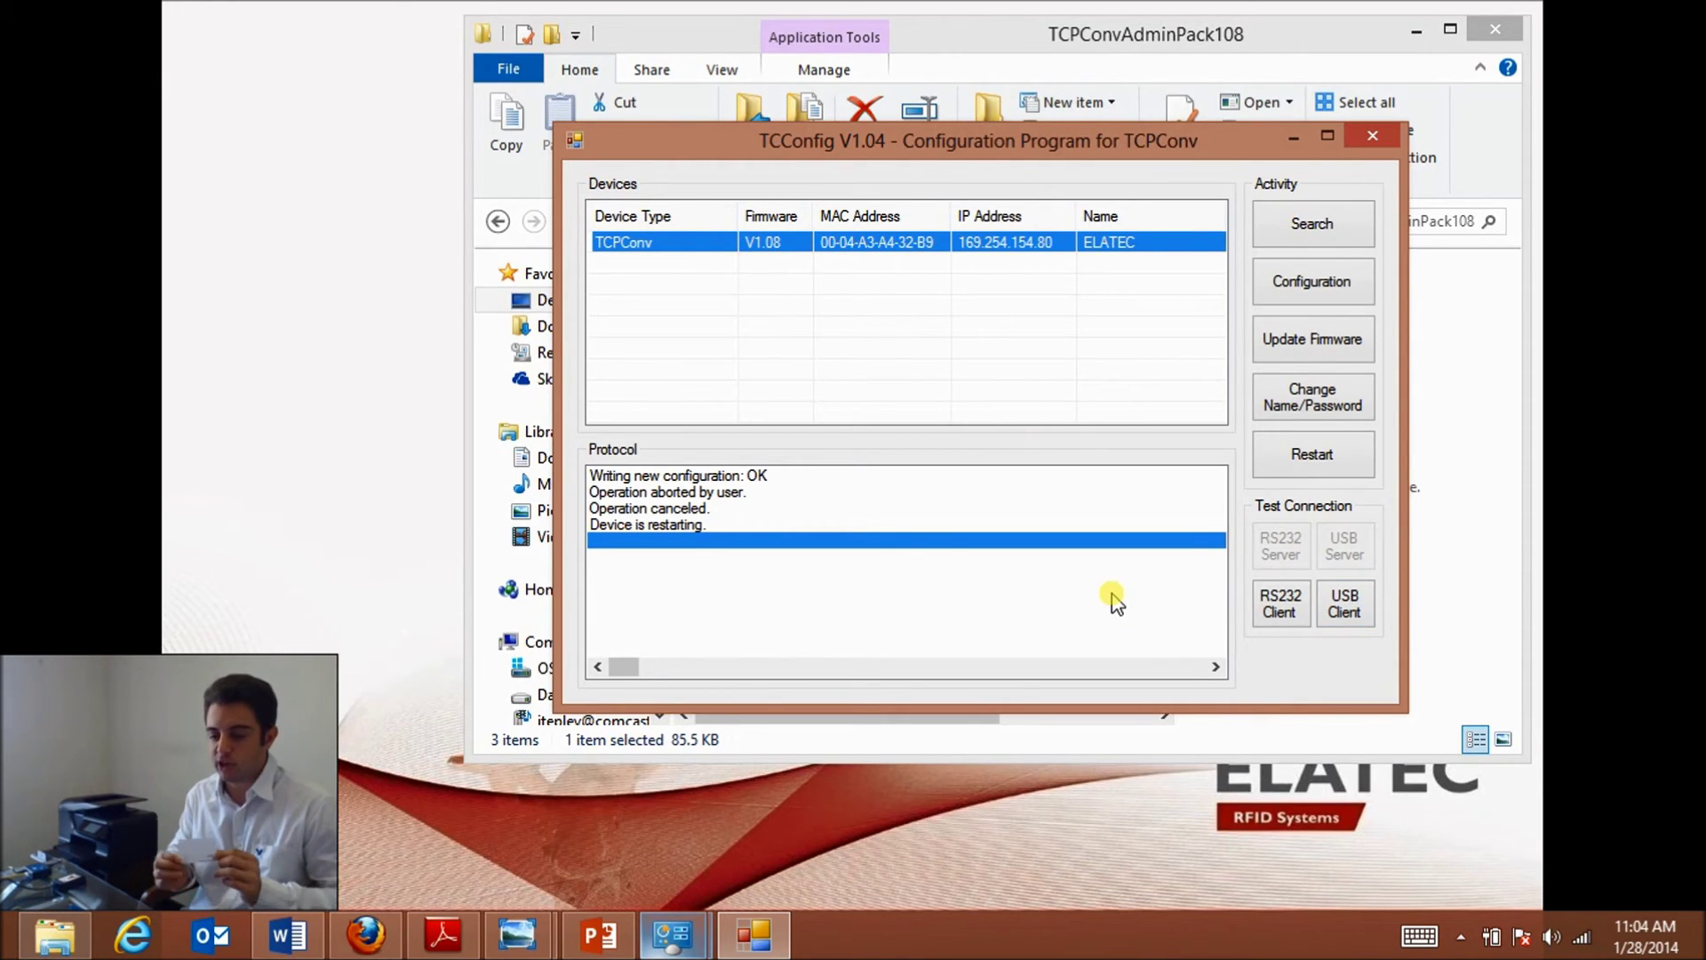
- View the HID iclass 13,56MHz card photo in Photo Viewer, then minimize it
{"action": "left_click", "coordinate": [517, 932]}
{"action": "left_click", "coordinate": [454, 840]}
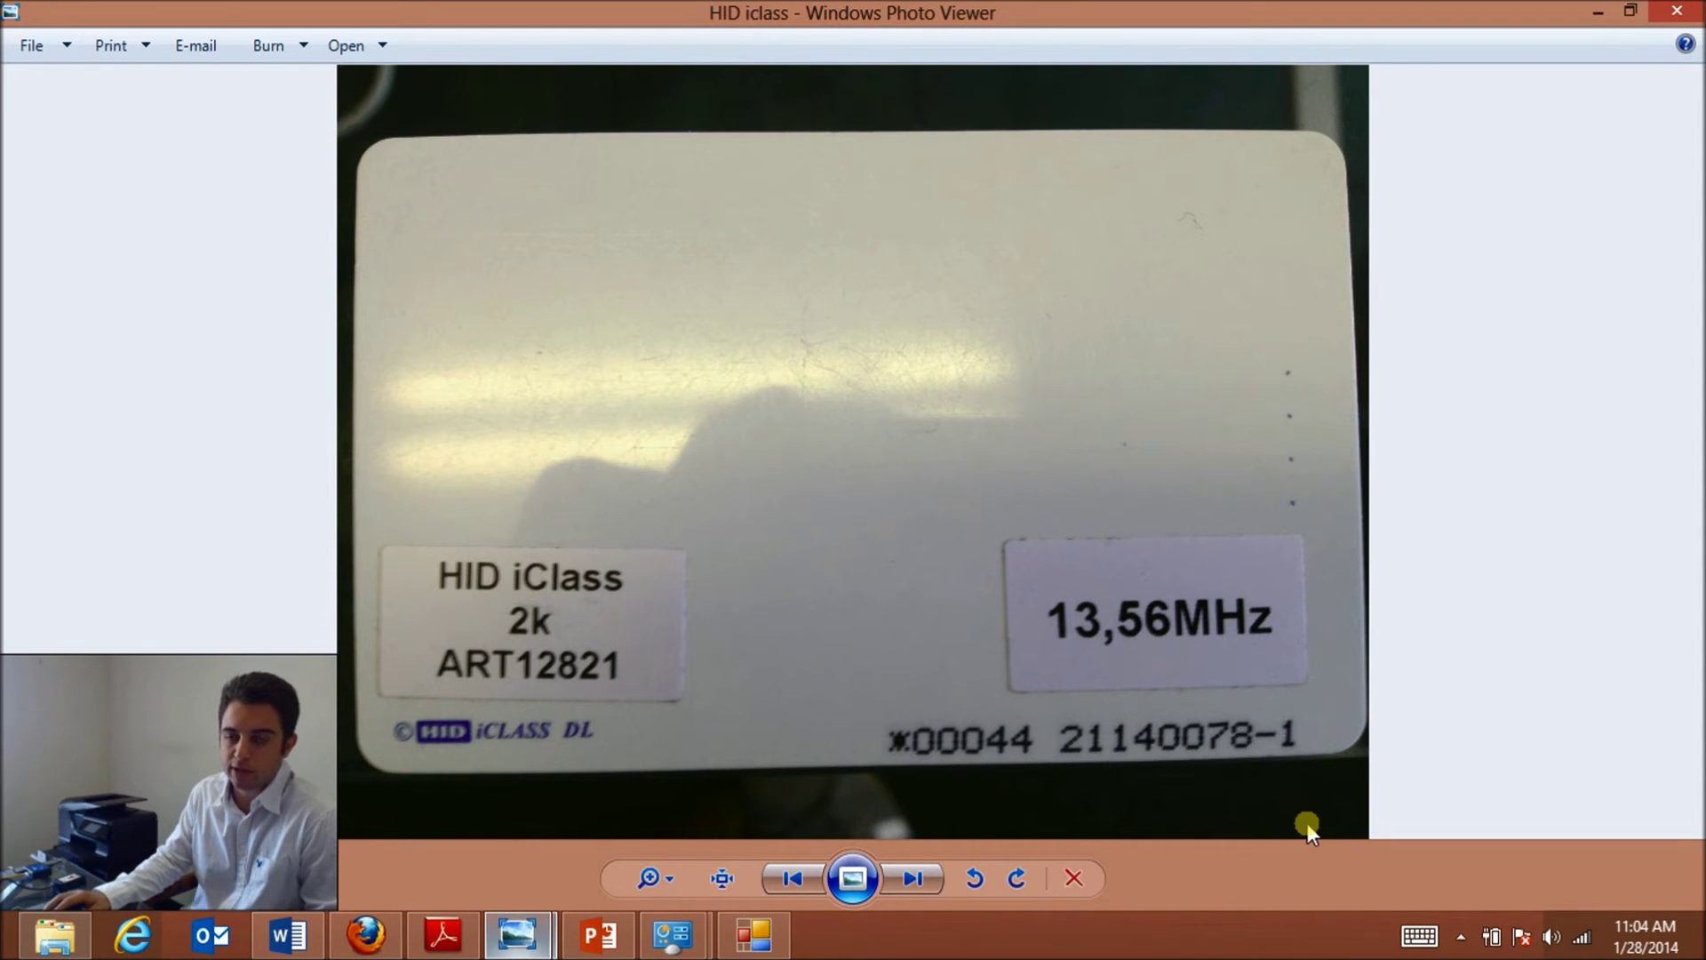
{"action": "left_click", "coordinate": [1593, 14]}
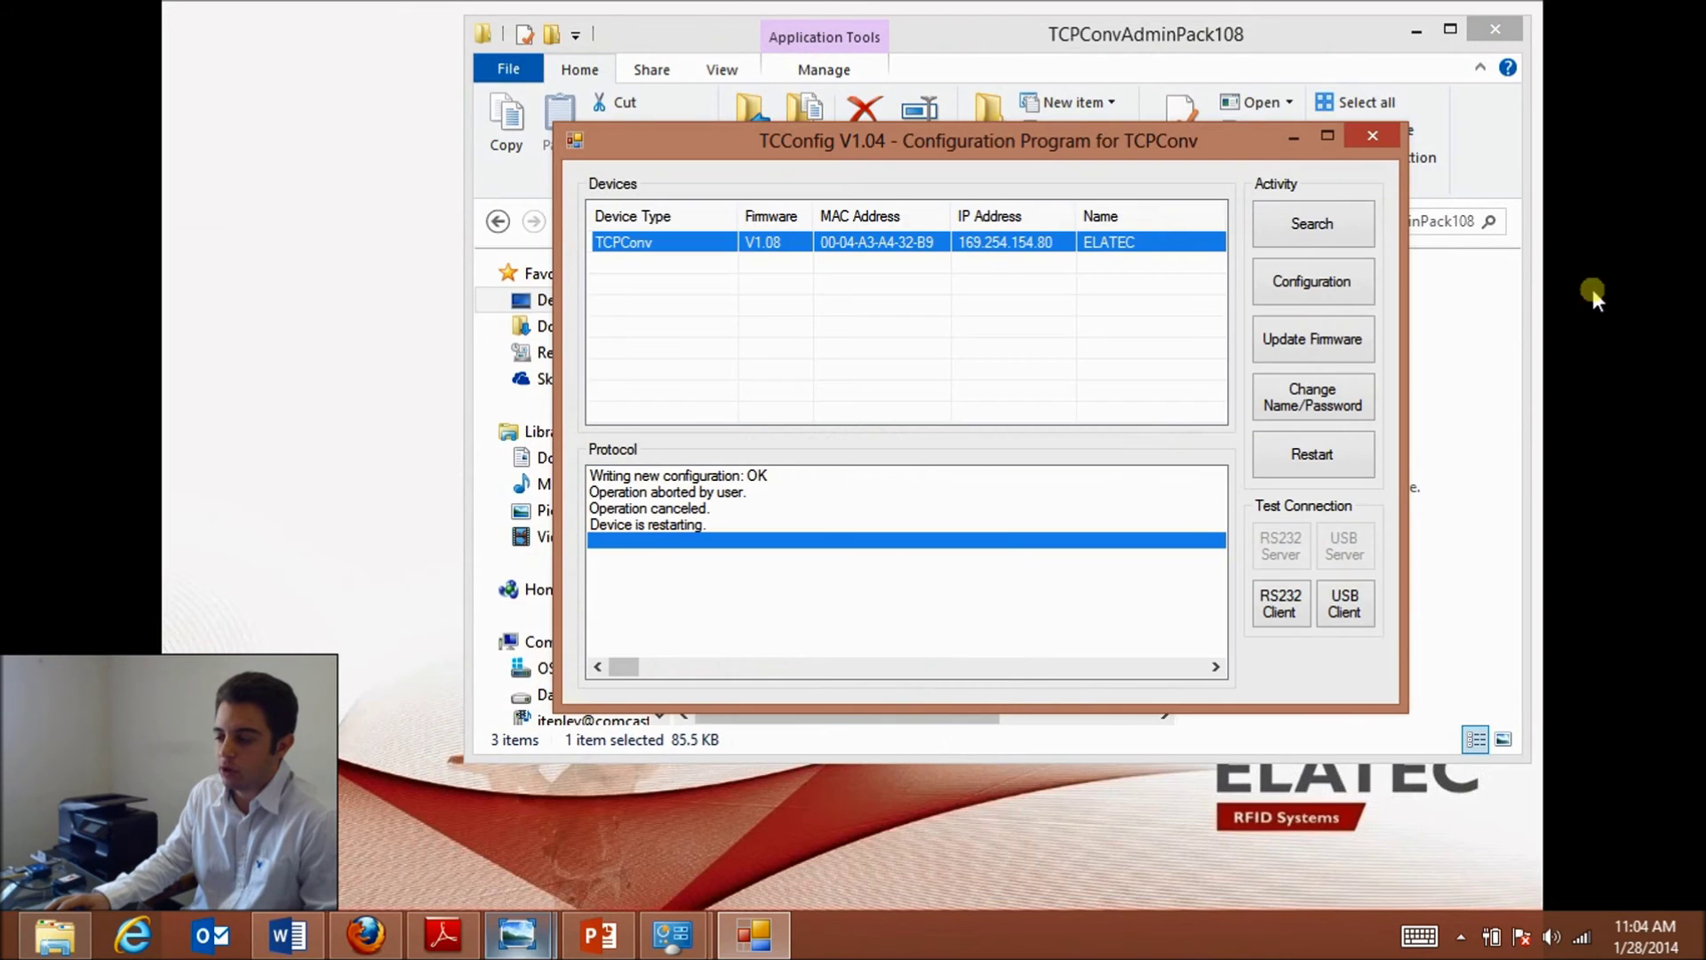
- Run the USB Client connection test to 169.254.154.80:7778 and move its console right
{"action": "left_click", "coordinate": [1346, 613]}
{"action": "left_click_drag", "start_coordinate": [564, 86], "coordinate": [896, 89]}
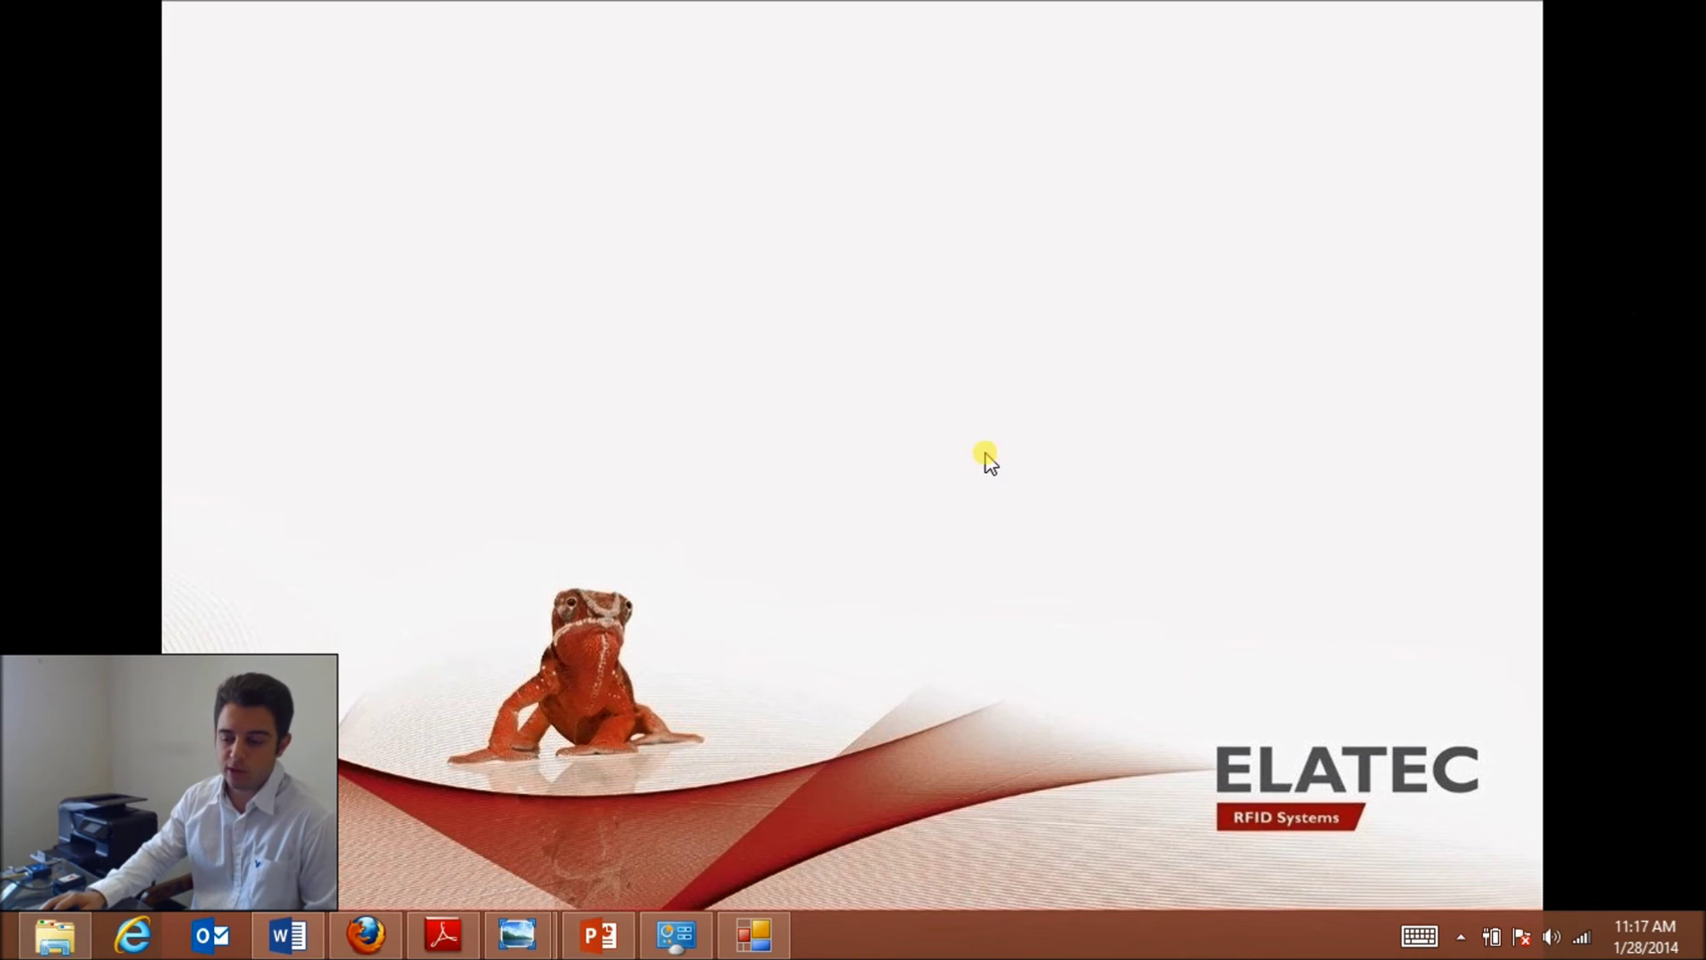
- Print a test page from the HP Officejet Pro 8600 (Network) printer properties
{"action": "left_click", "coordinate": [676, 937]}
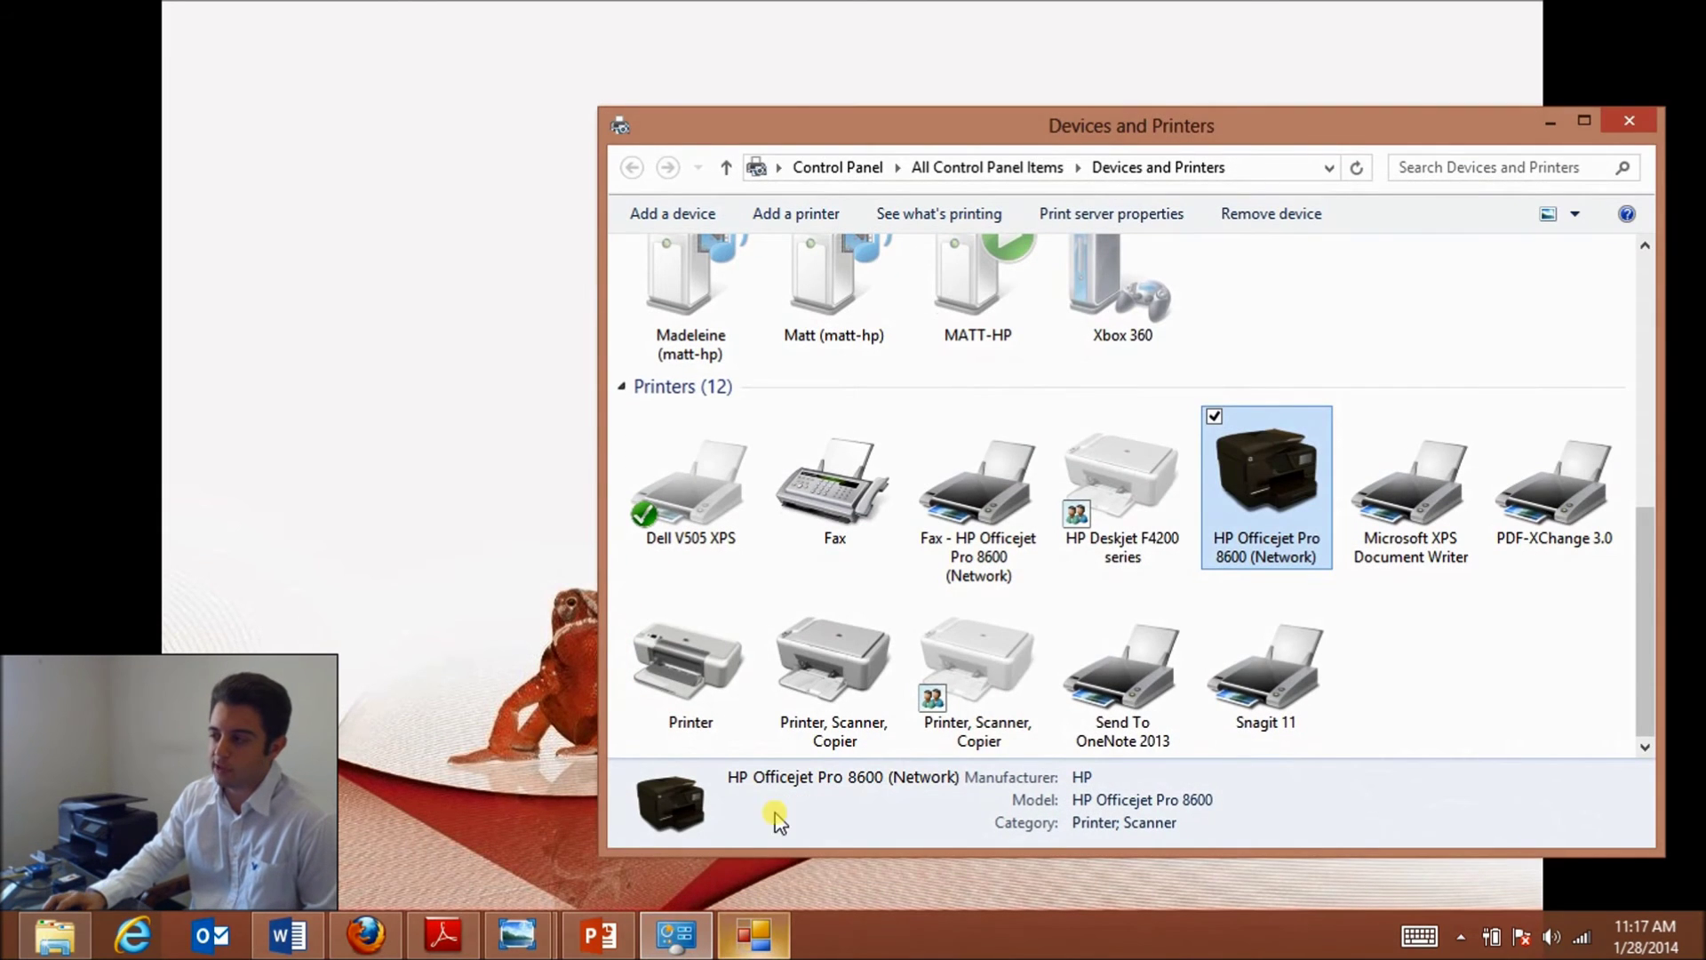
{"action": "right_click", "coordinate": [1252, 496]}
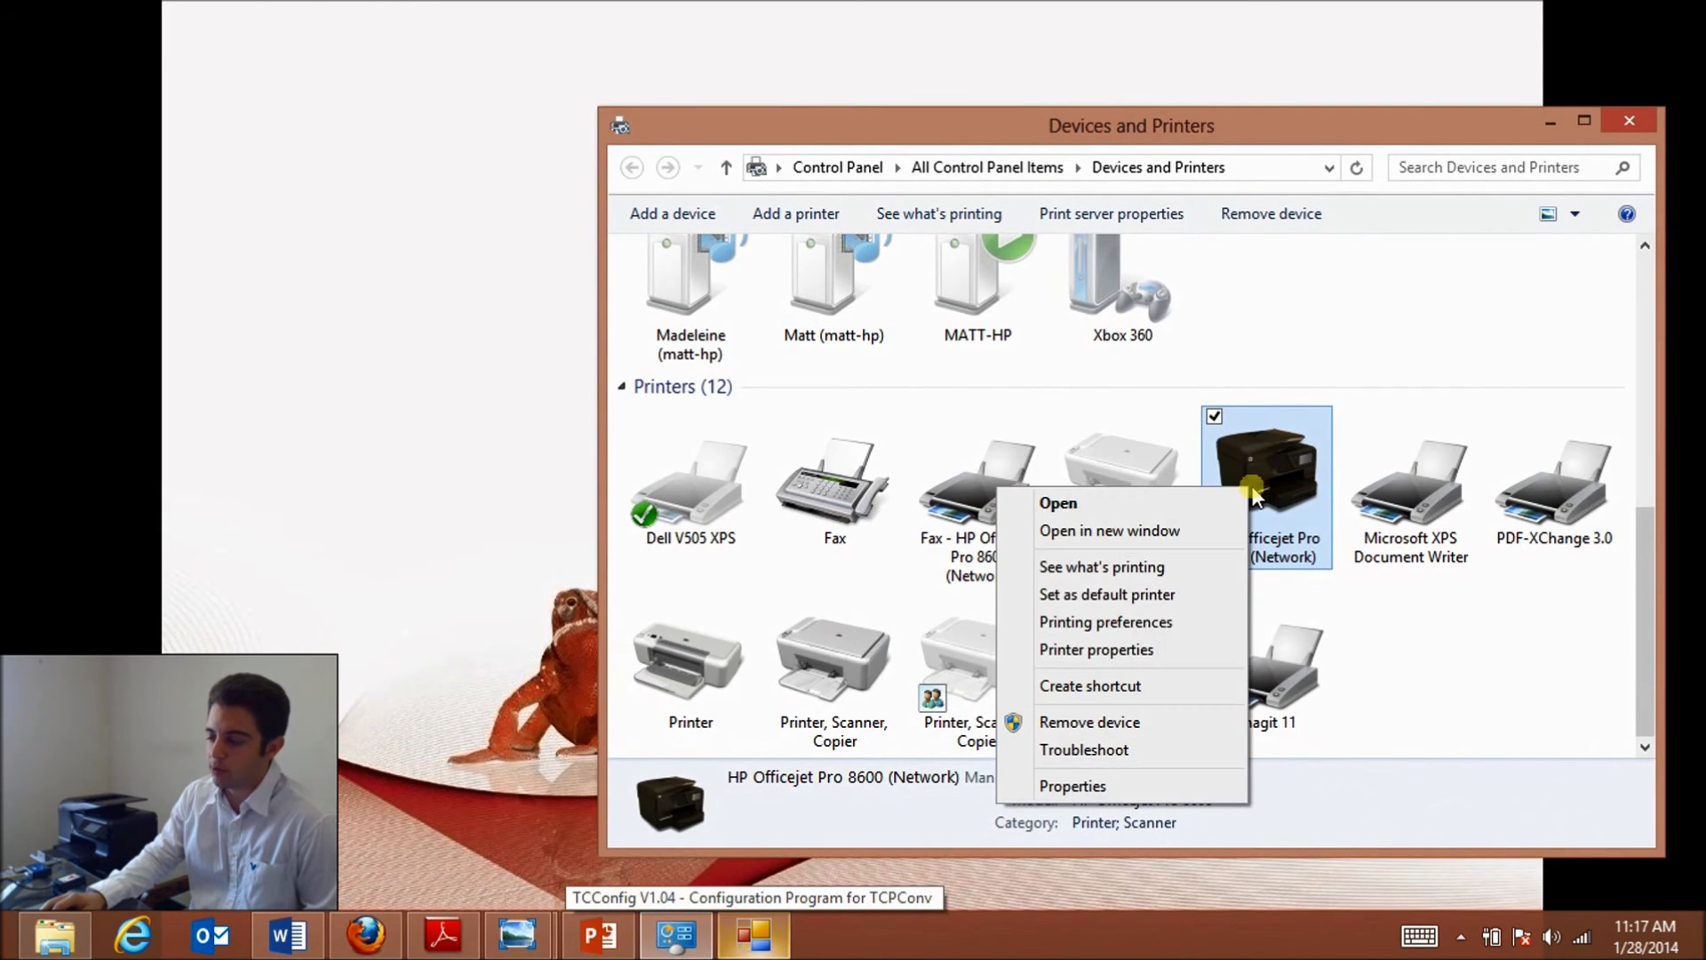
{"action": "left_click", "coordinate": [1128, 649]}
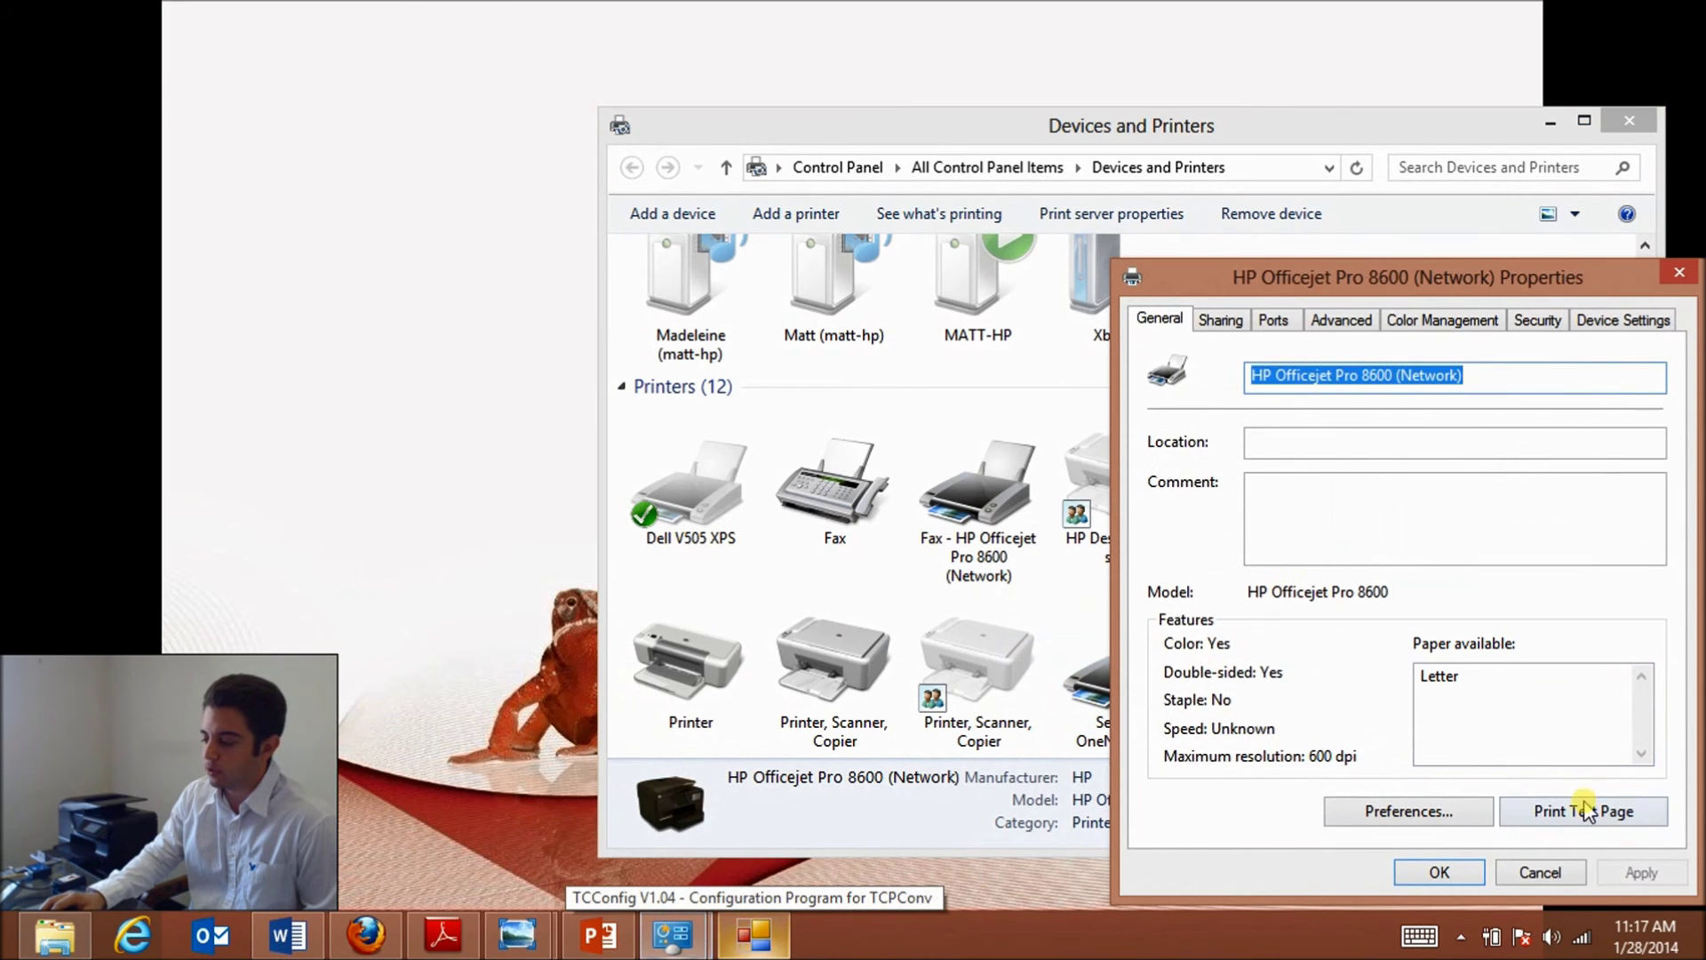
{"action": "left_click", "coordinate": [1584, 811]}
{"action": "left_click", "coordinate": [1009, 520]}
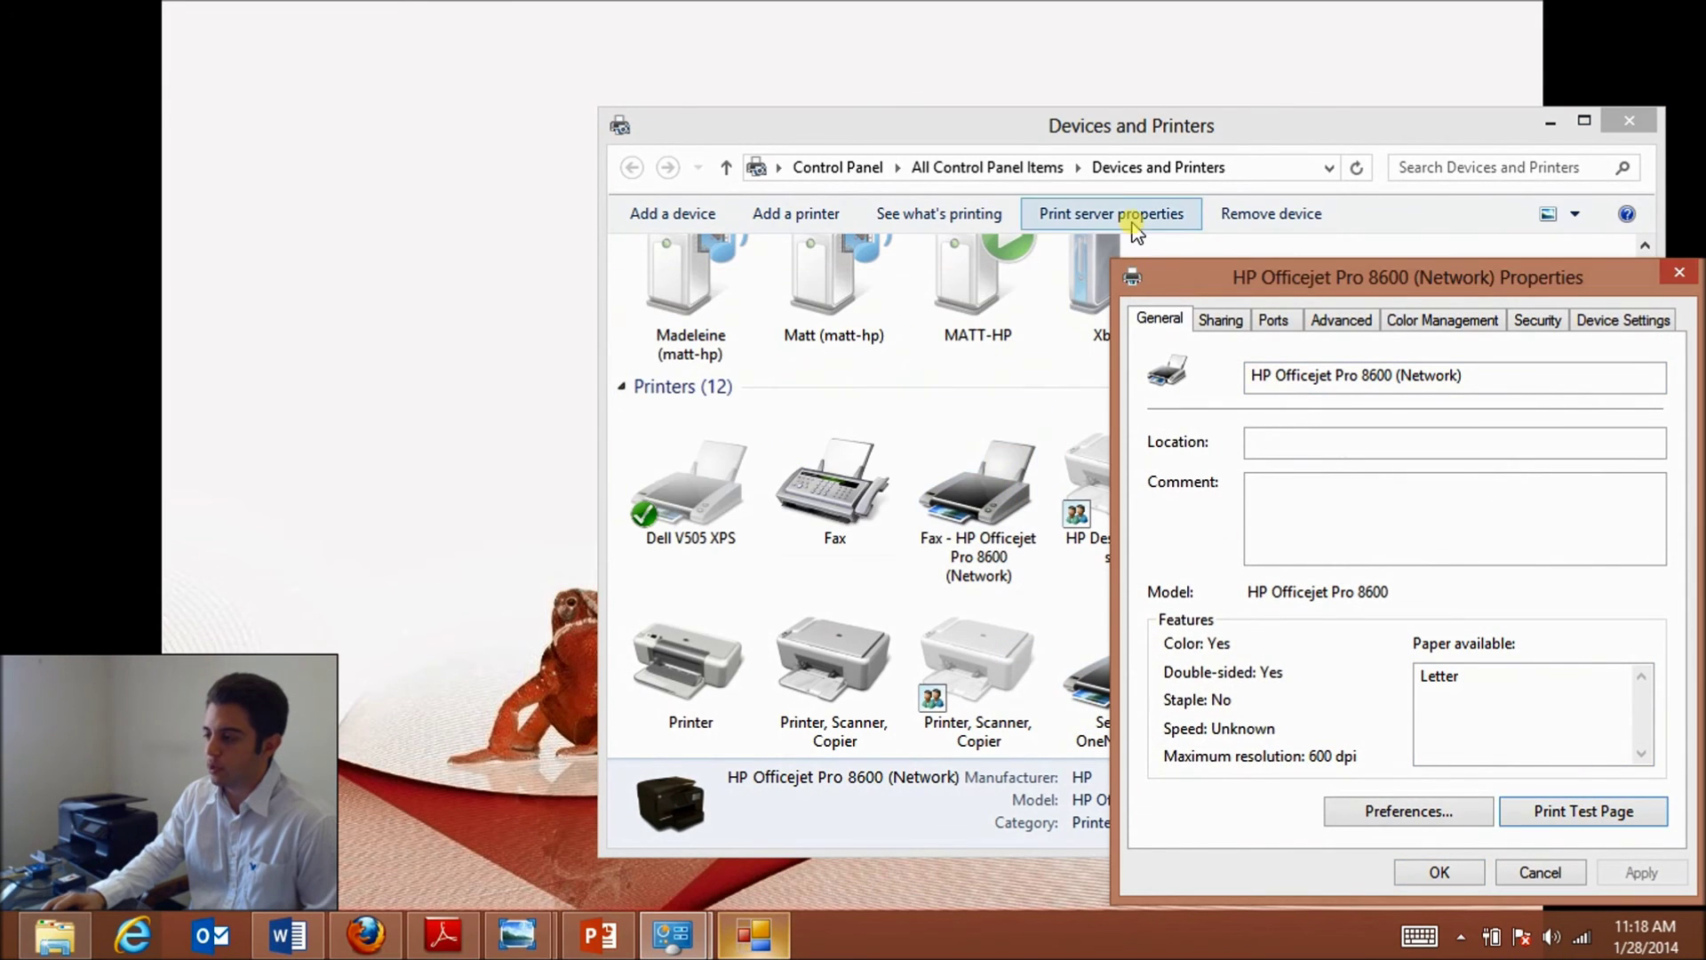
- Open the HP Officejet Pro 8600 print queue in a new window
{"action": "left_click", "coordinate": [1085, 129]}
{"action": "right_click", "coordinate": [1227, 466]}
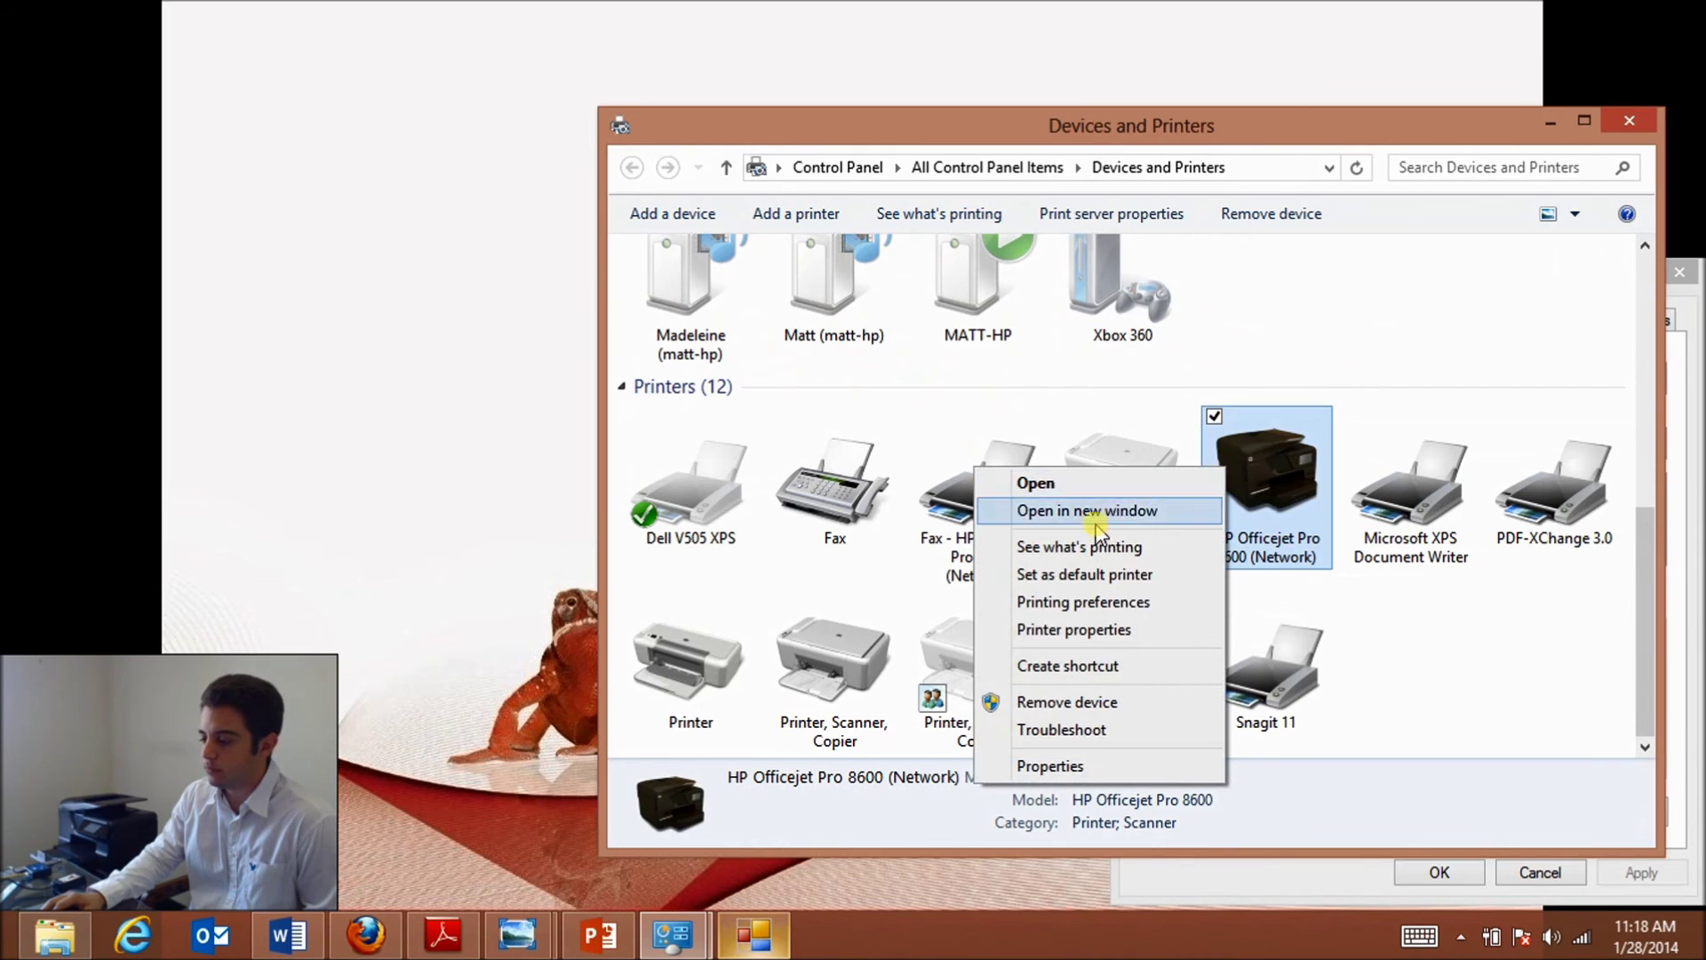
{"action": "left_click", "coordinate": [1093, 544]}
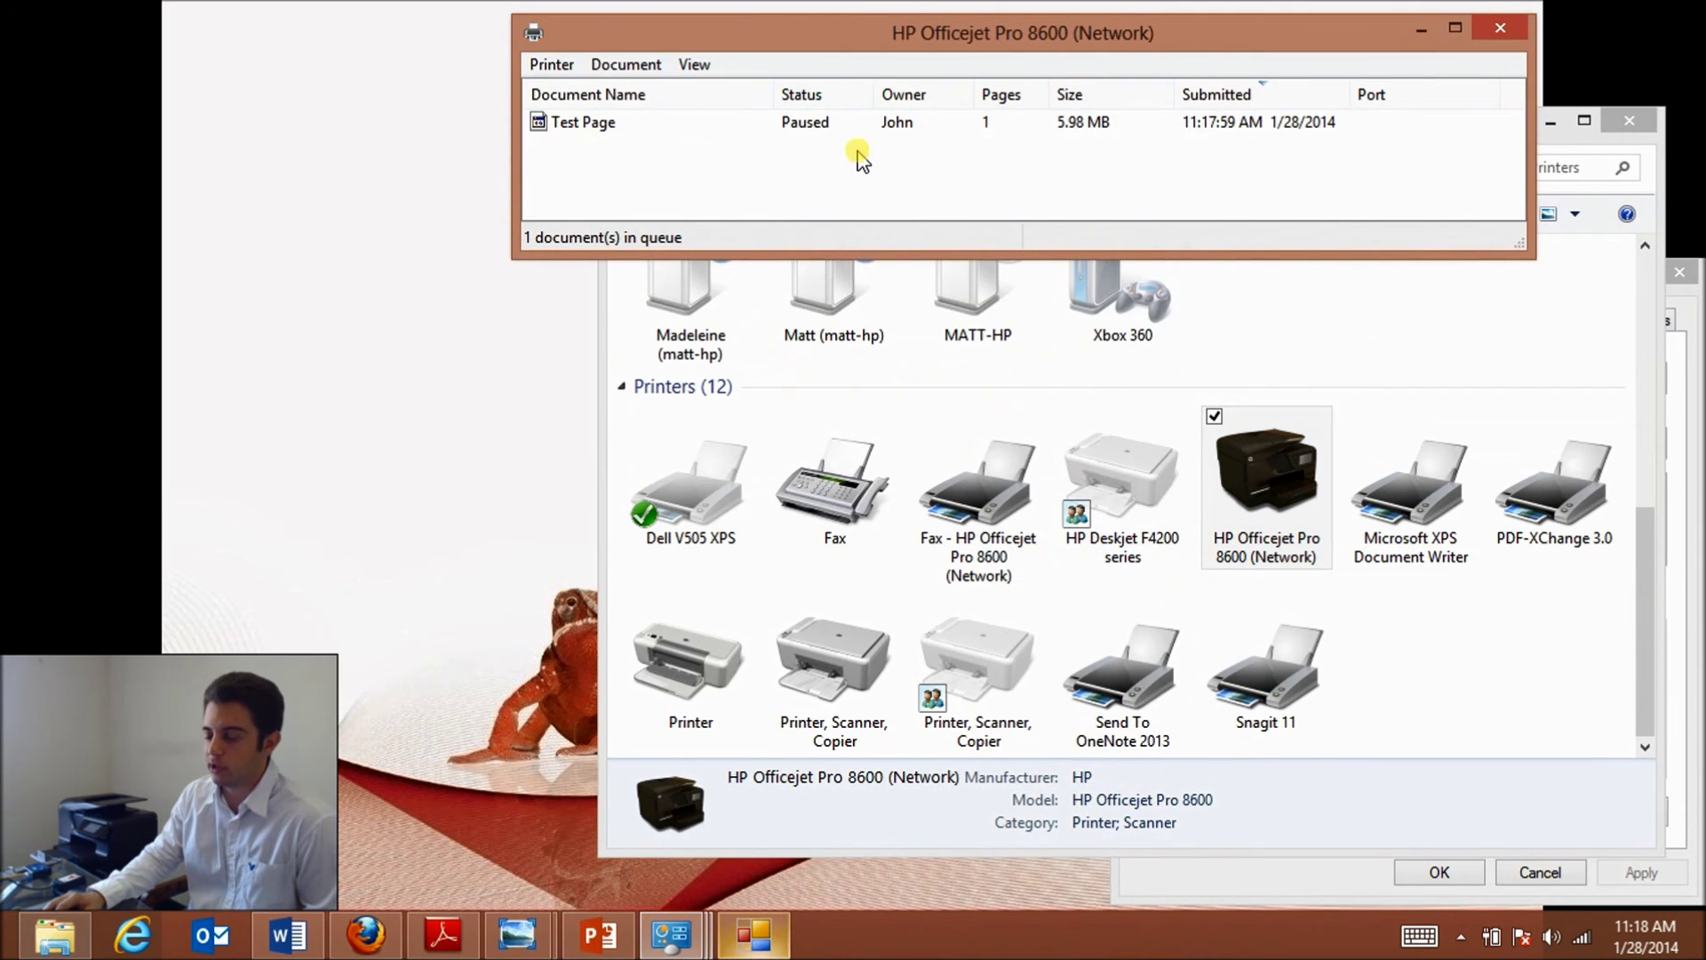